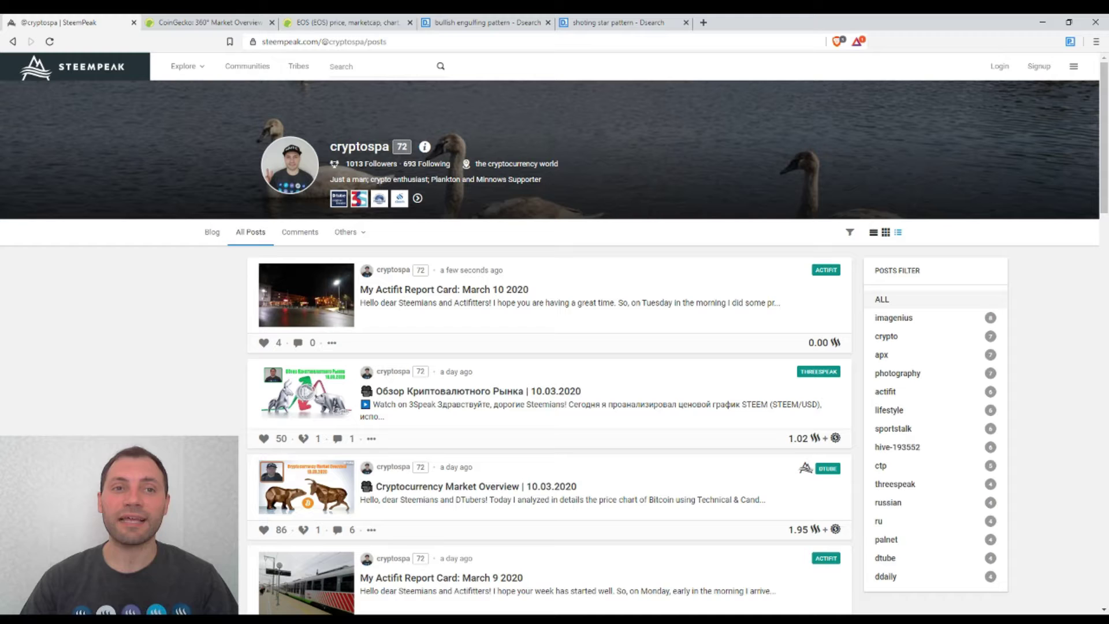
{"action": "left_click", "coordinate": [191, 22]}
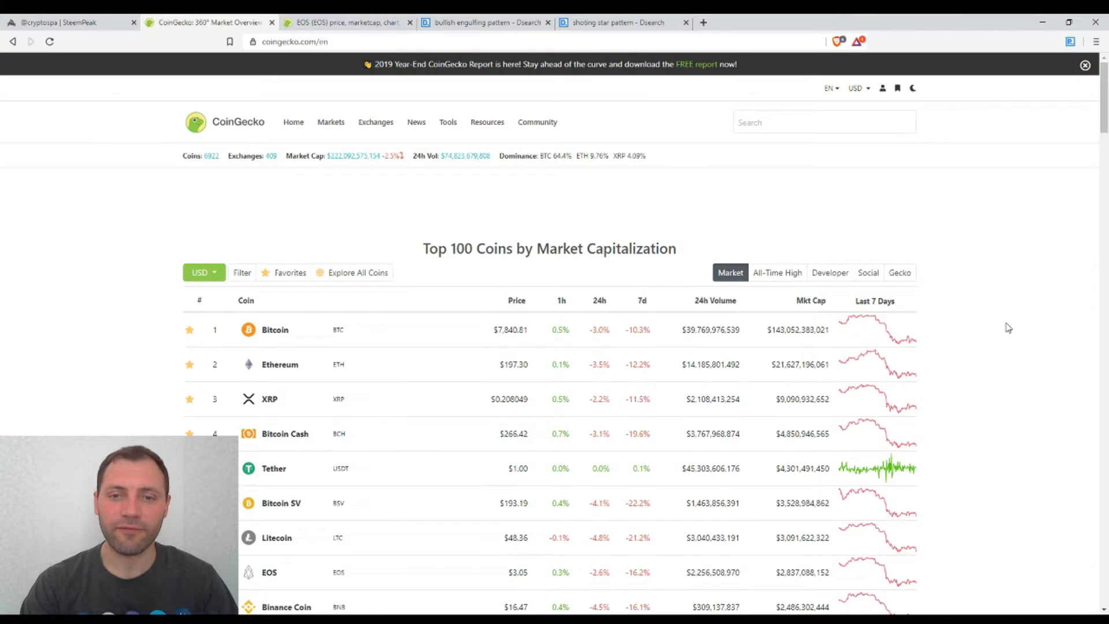
{"action": "scroll", "coordinate": [1008, 328], "scroll_direction": "down", "scroll_amount": 2}
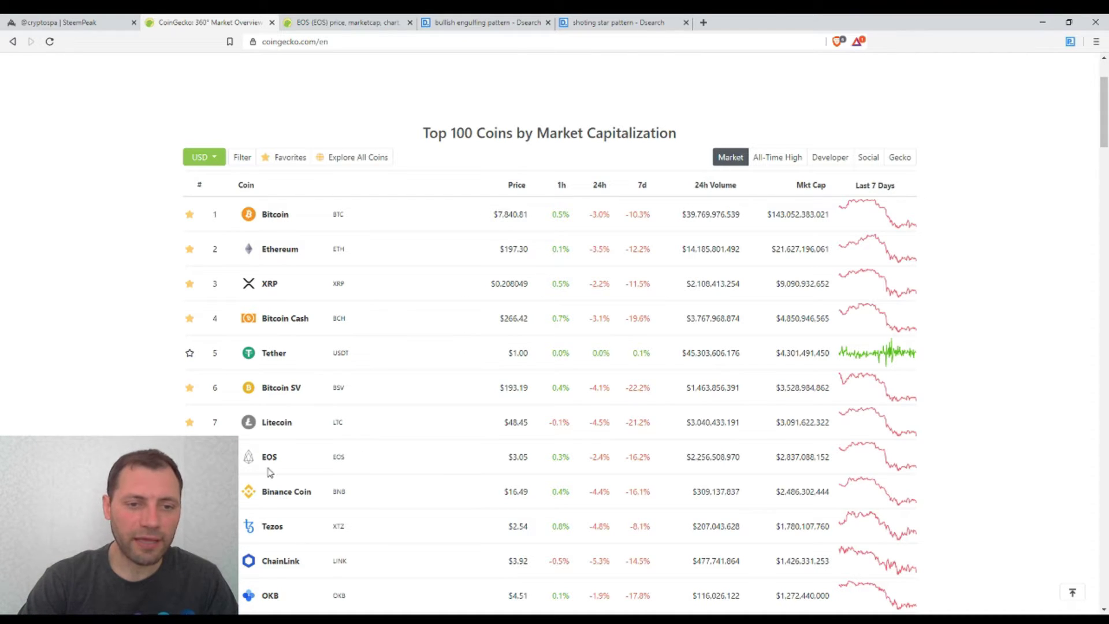
{"action": "scroll", "coordinate": [310, 448], "scroll_direction": "down", "scroll_amount": 2}
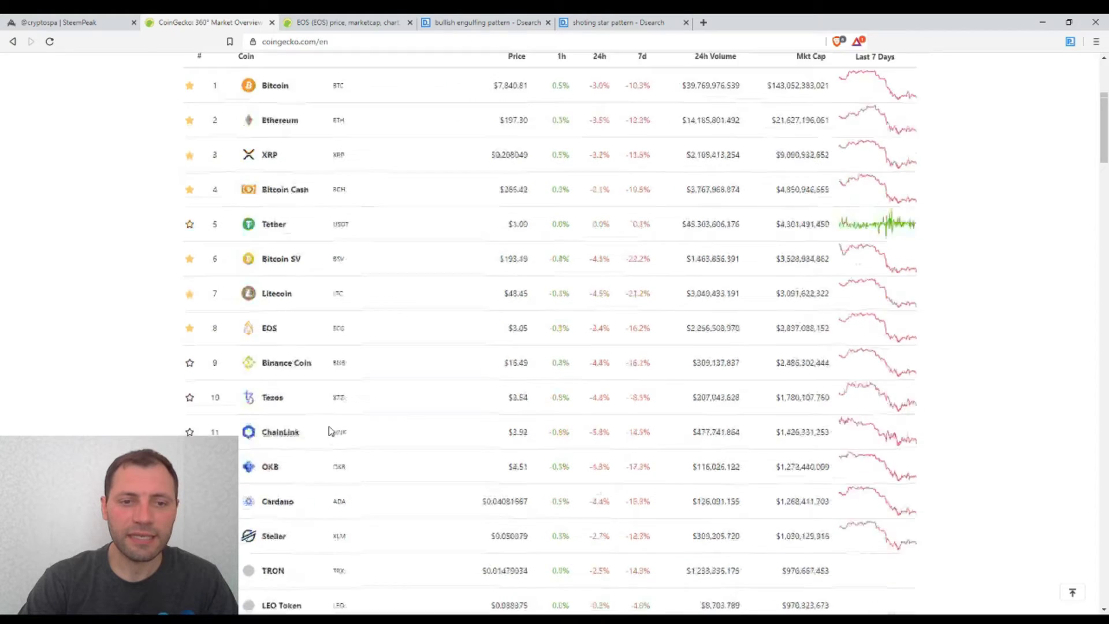
{"action": "scroll", "coordinate": [330, 430], "scroll_direction": "down", "scroll_amount": 2}
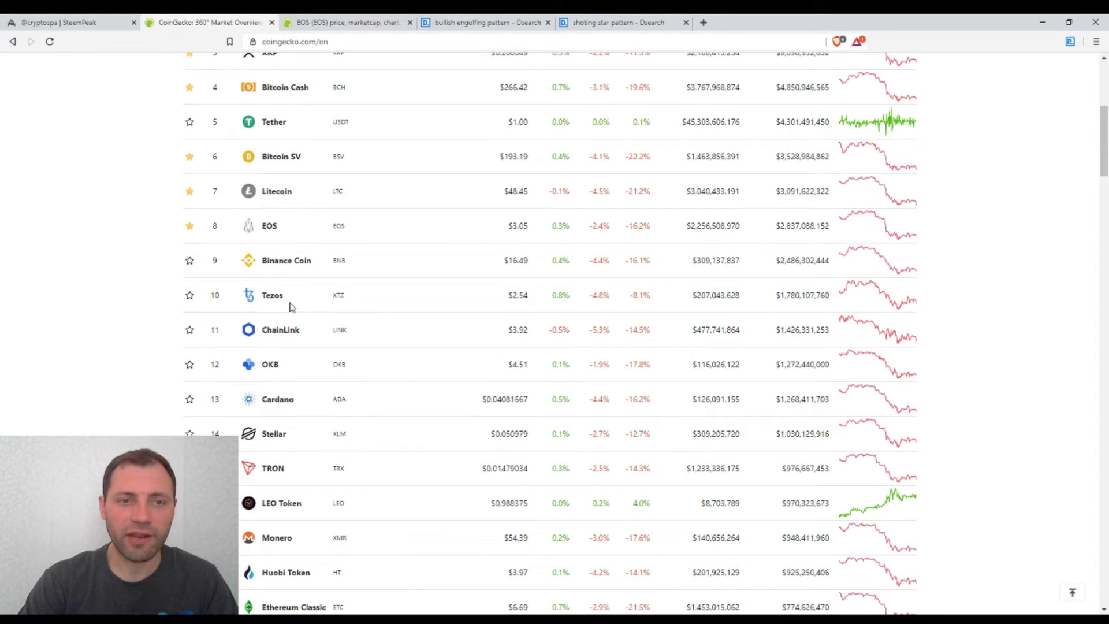
- Open the EOS coin page and highlight its $3.05 price and -2.4% daily change
{"action": "left_click", "coordinate": [338, 23]}
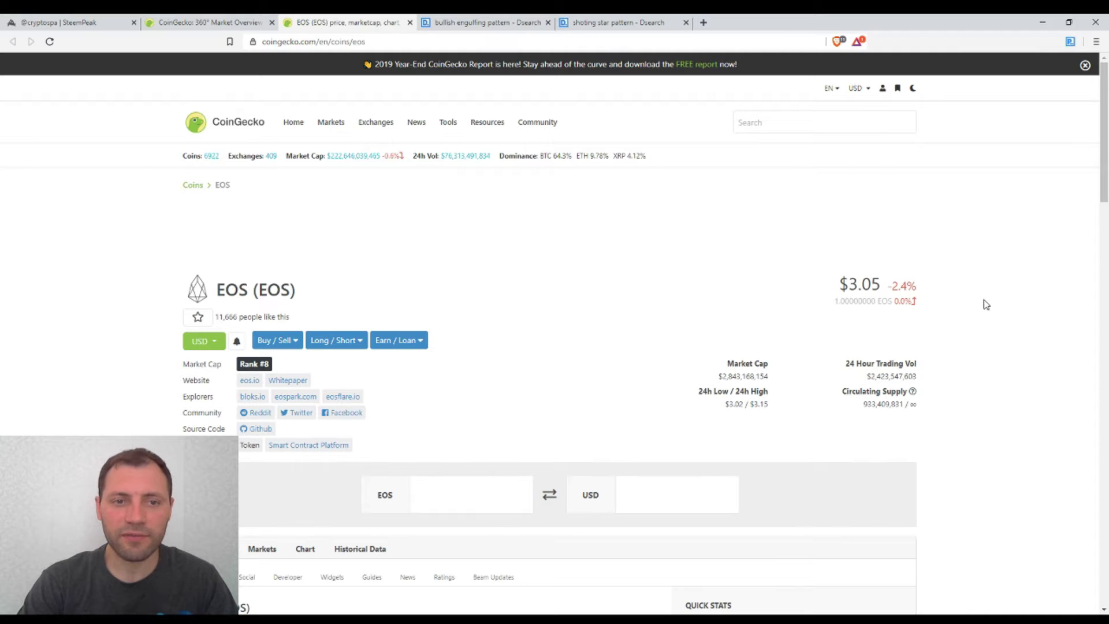
{"action": "left_click", "coordinate": [203, 25]}
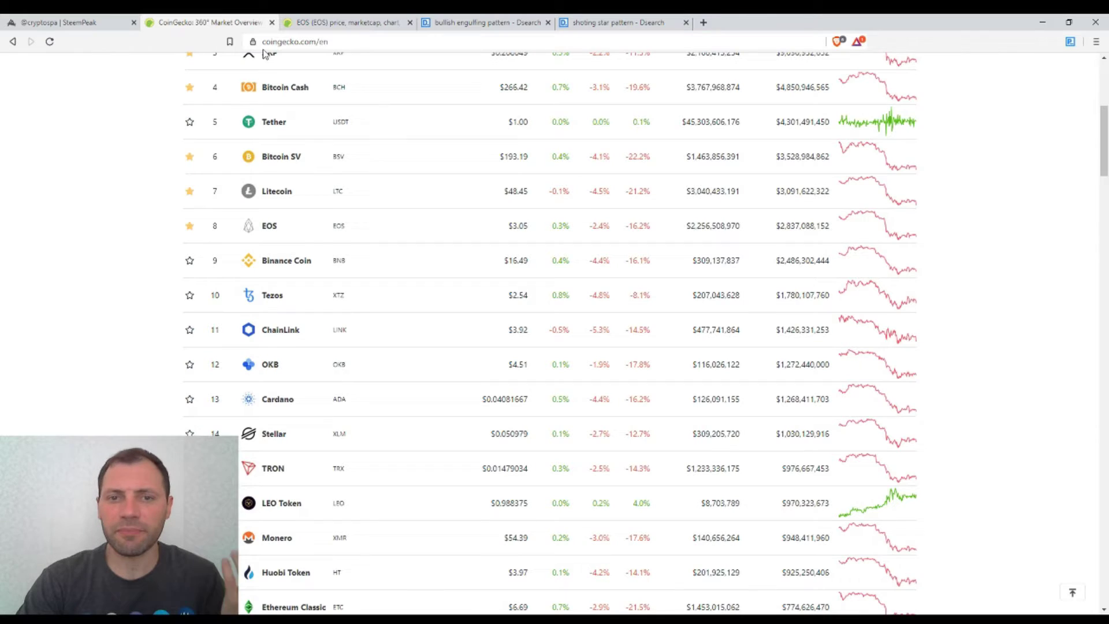
{"action": "scroll", "coordinate": [1040, 327], "scroll_direction": "up", "scroll_amount": 4}
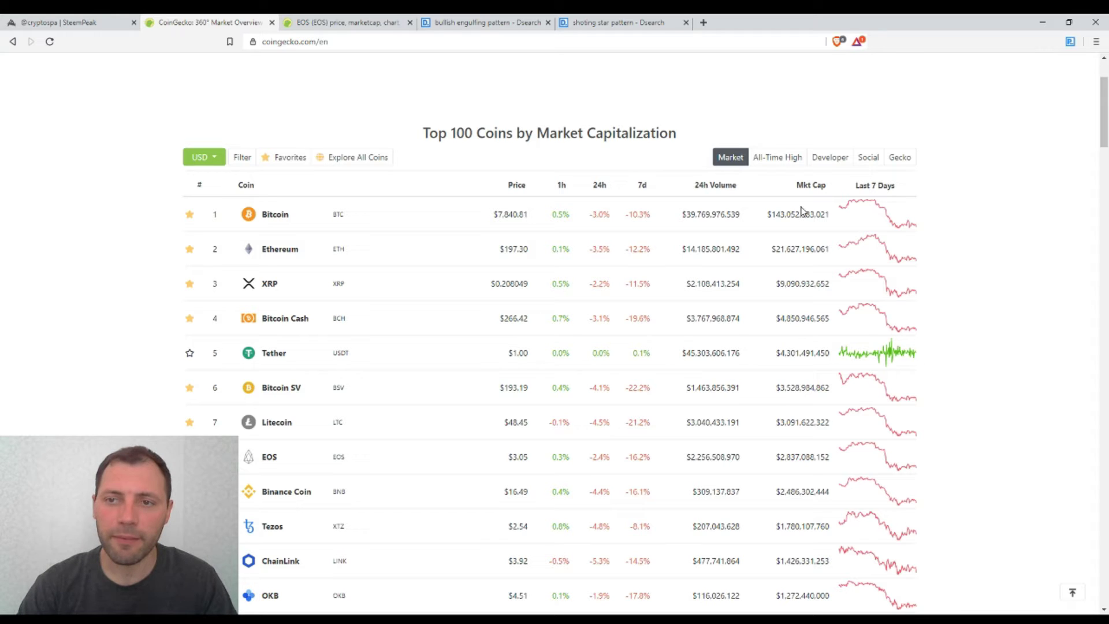
{"action": "left_click", "coordinate": [368, 24]}
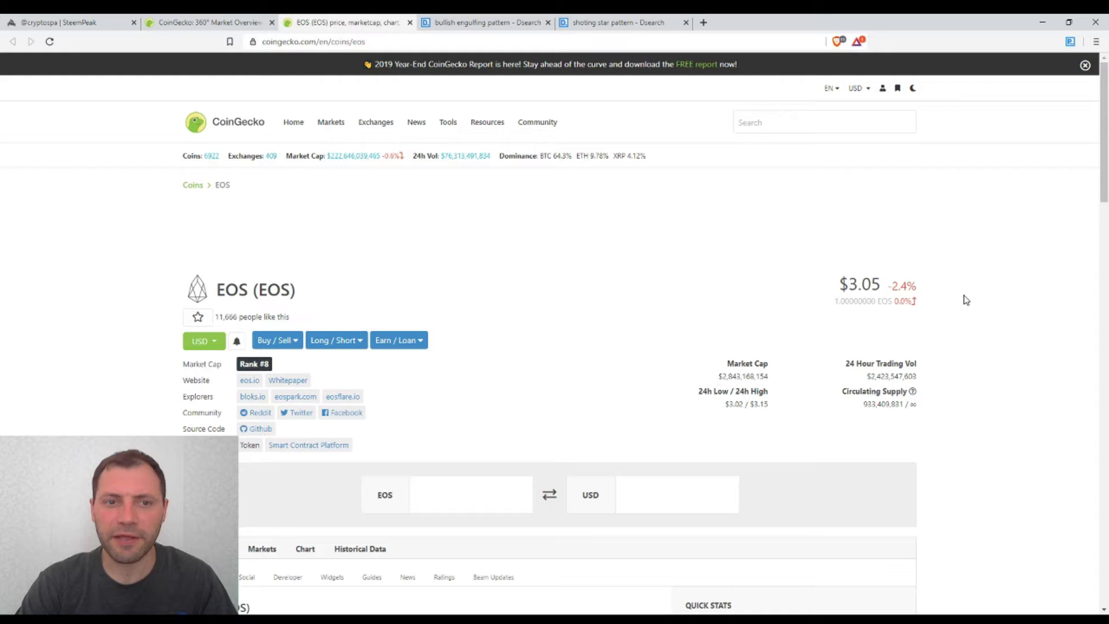
{"action": "scroll", "coordinate": [959, 300], "scroll_direction": "down", "scroll_amount": 1}
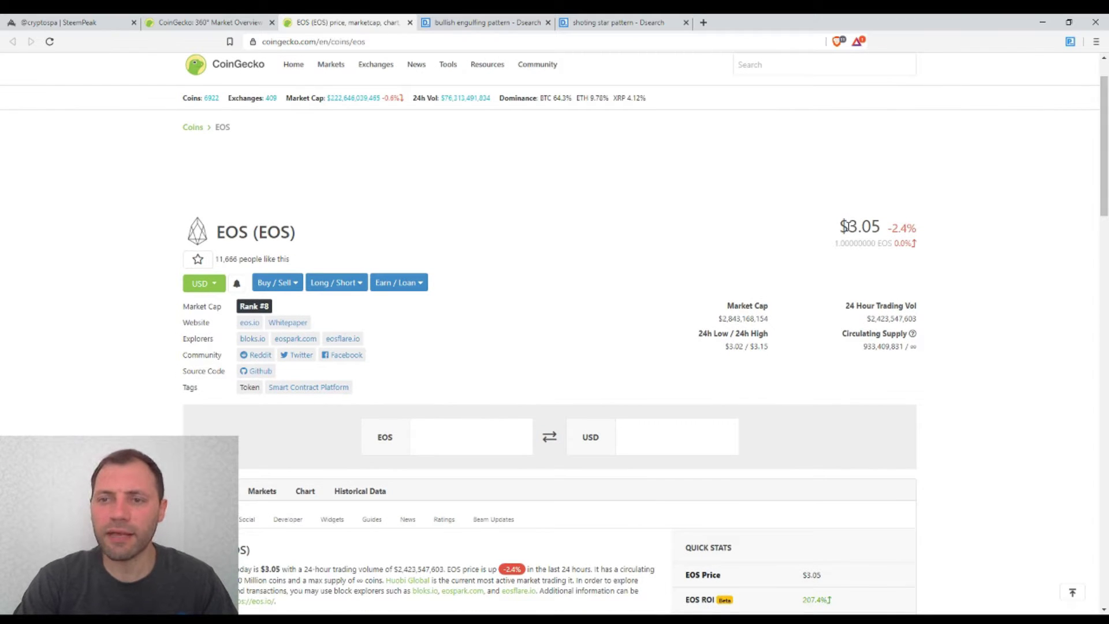
{"action": "left_click_drag", "start_coordinate": [848, 227], "coordinate": [882, 228]}
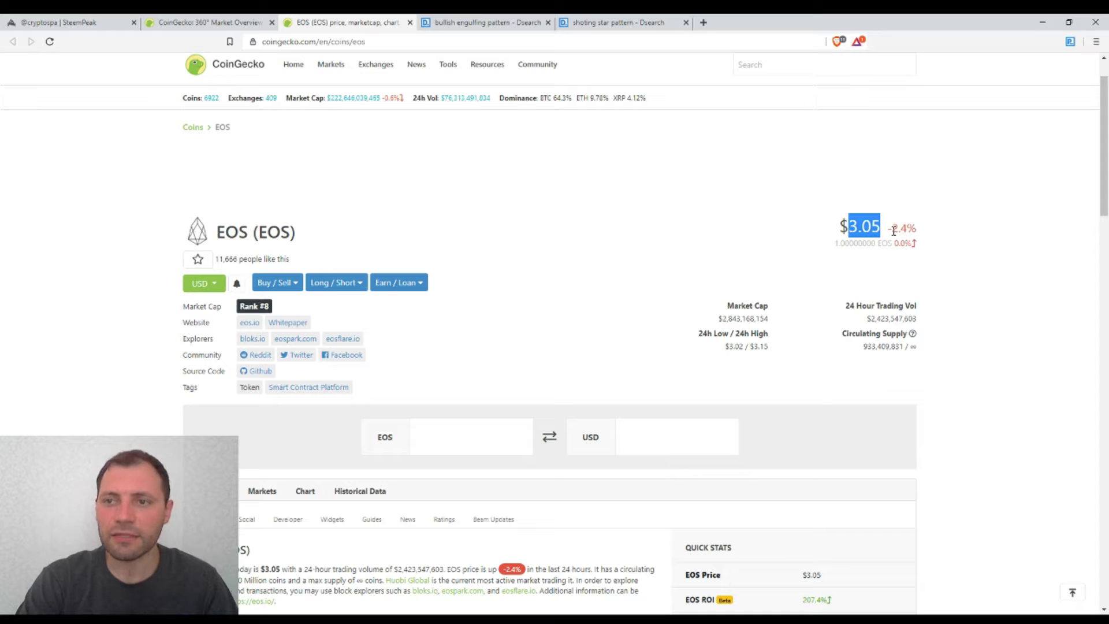
{"action": "left_click_drag", "start_coordinate": [894, 229], "coordinate": [908, 229]}
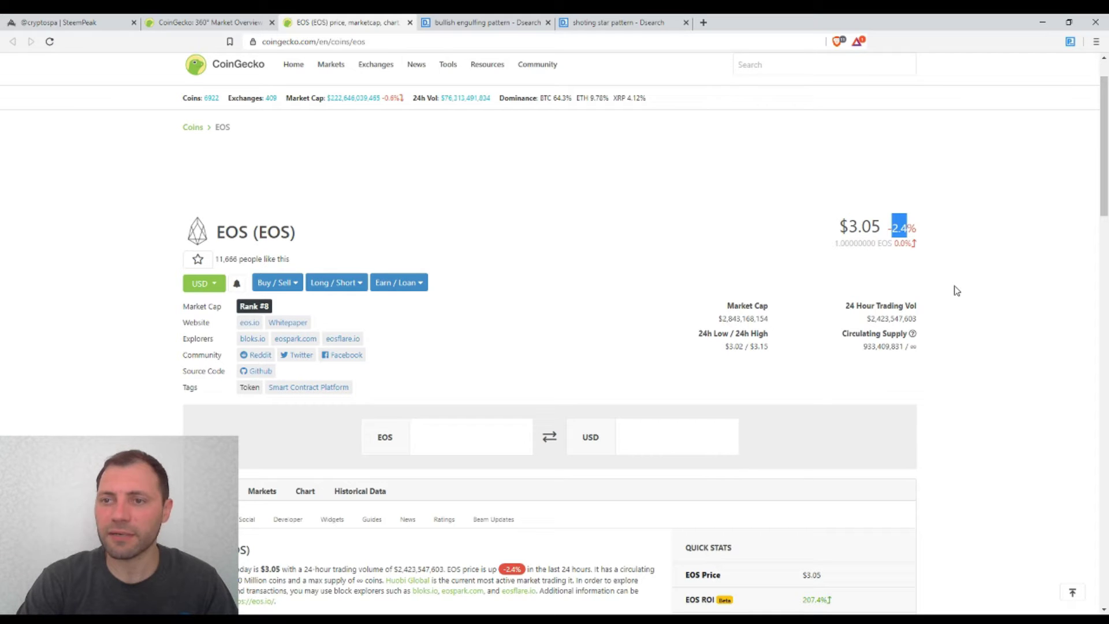
- Switch the EOS/USD TradingView chart to monthly (M) candles framed on roughly 2019–2020
{"action": "scroll", "coordinate": [934, 314], "scroll_direction": "down", "scroll_amount": 5}
{"action": "scroll", "coordinate": [935, 317], "scroll_direction": "down", "scroll_amount": 5}
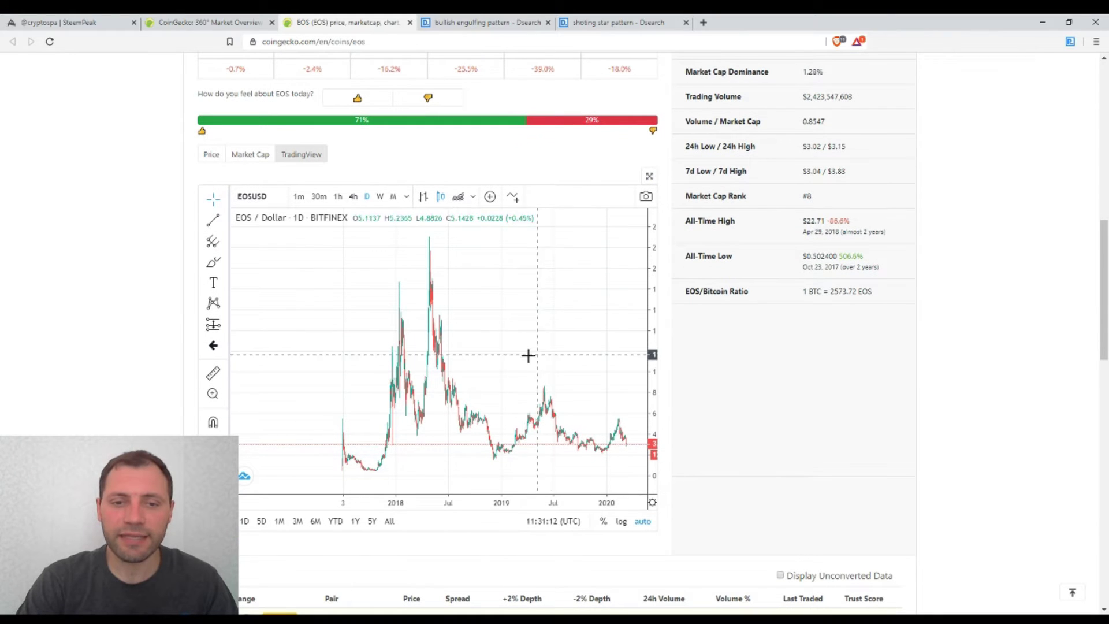
{"action": "scroll", "coordinate": [527, 354], "scroll_direction": "up", "scroll_amount": 2}
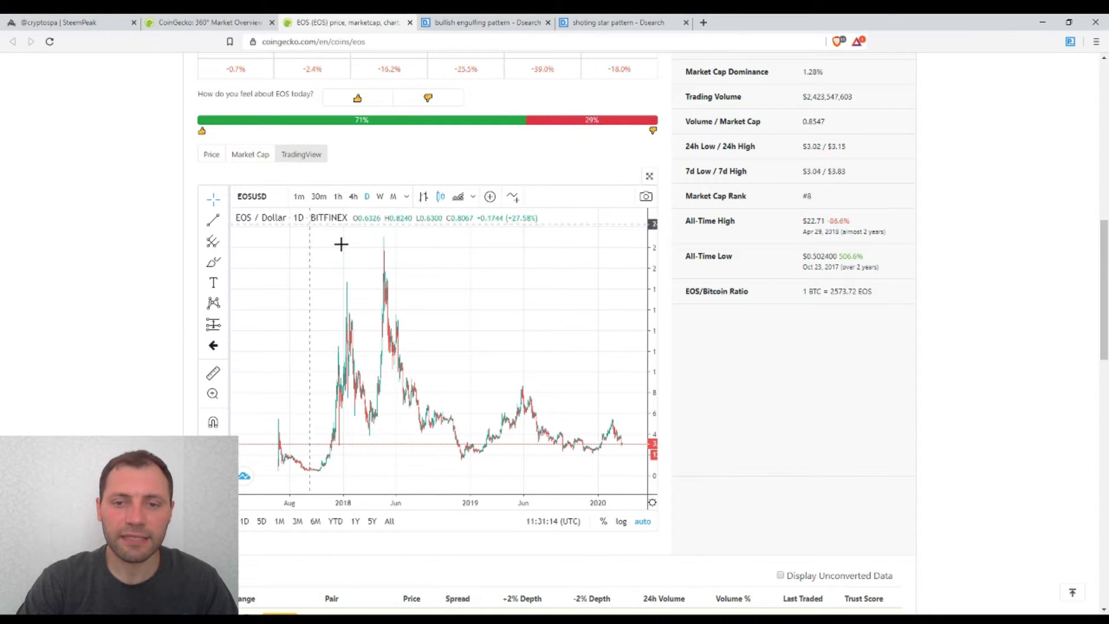
{"action": "scroll", "coordinate": [619, 352], "scroll_direction": "up", "scroll_amount": 2}
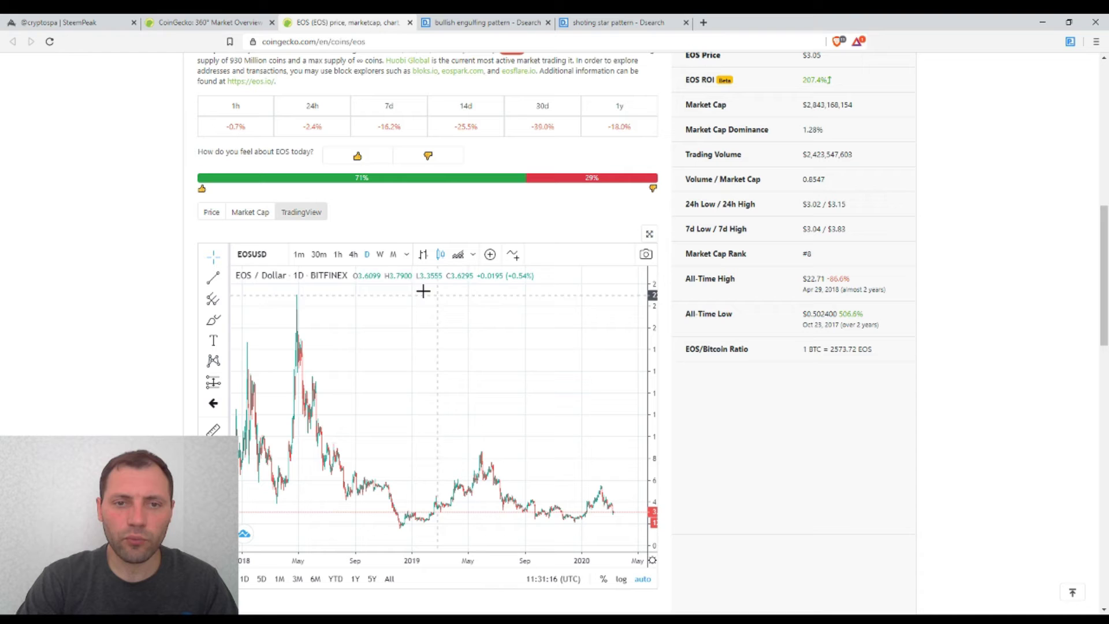
{"action": "left_click", "coordinate": [394, 254]}
{"action": "scroll", "coordinate": [486, 404], "scroll_direction": "right", "scroll_amount": 10}
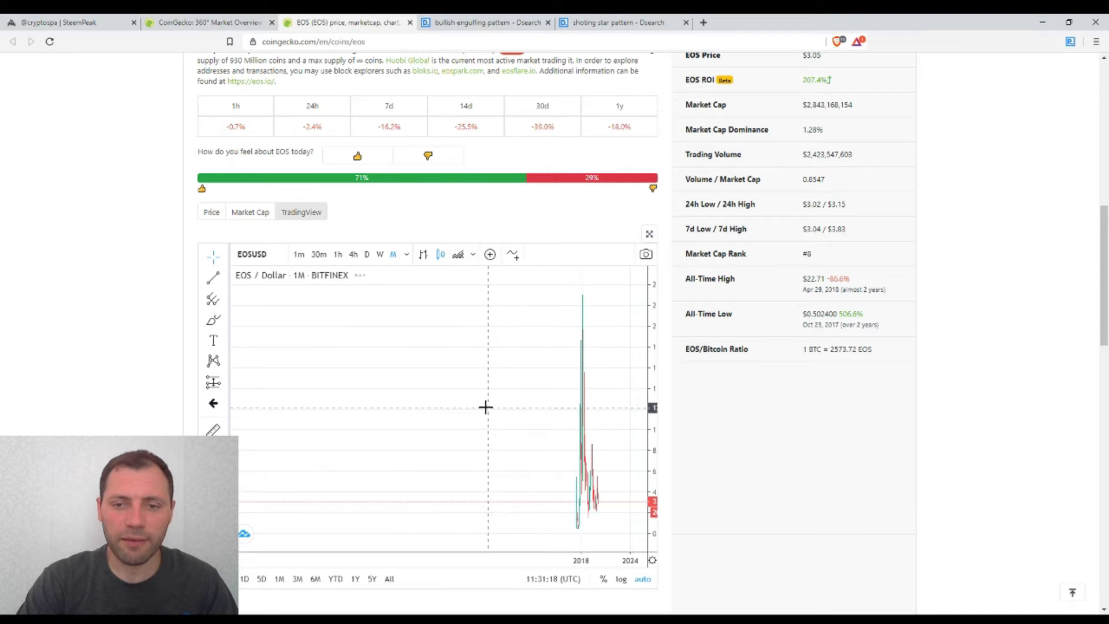
{"action": "left_click_drag", "start_coordinate": [438, 404], "coordinate": [625, 402]}
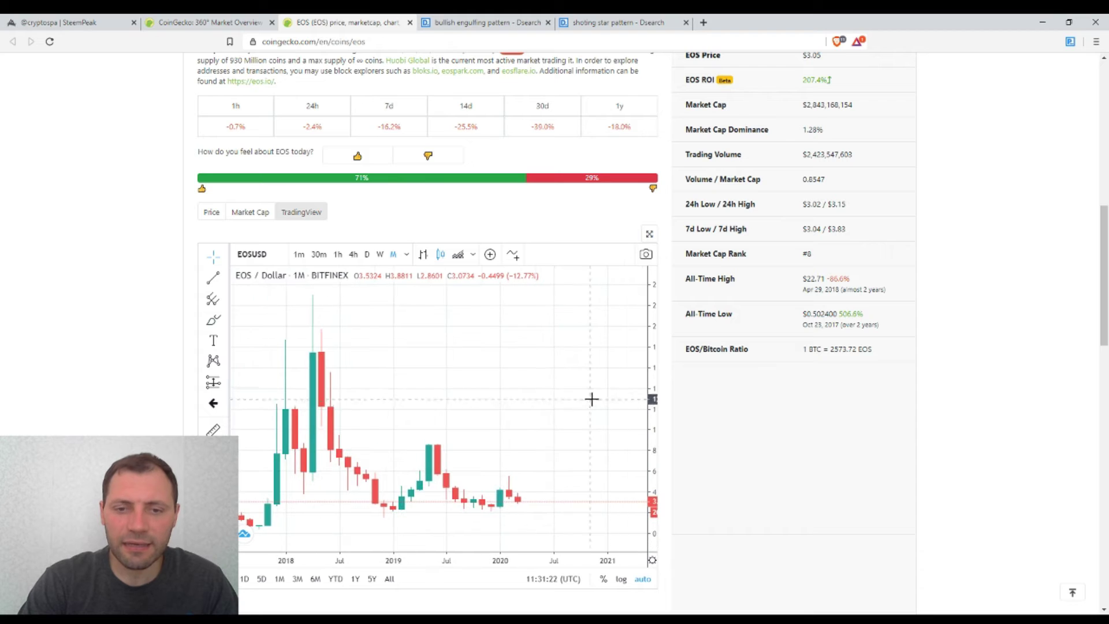
{"action": "scroll", "coordinate": [1069, 391], "scroll_direction": "down", "scroll_amount": 2}
{"action": "scroll", "coordinate": [513, 312], "scroll_direction": "up", "scroll_amount": 1}
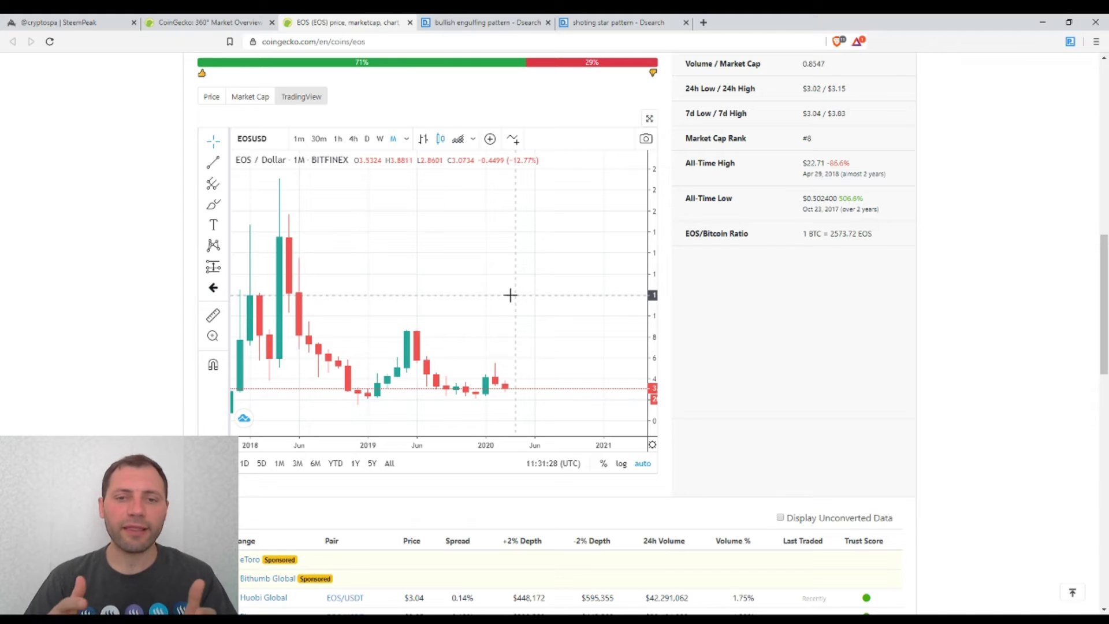
{"action": "scroll", "coordinate": [511, 295], "scroll_direction": "up", "scroll_amount": 1}
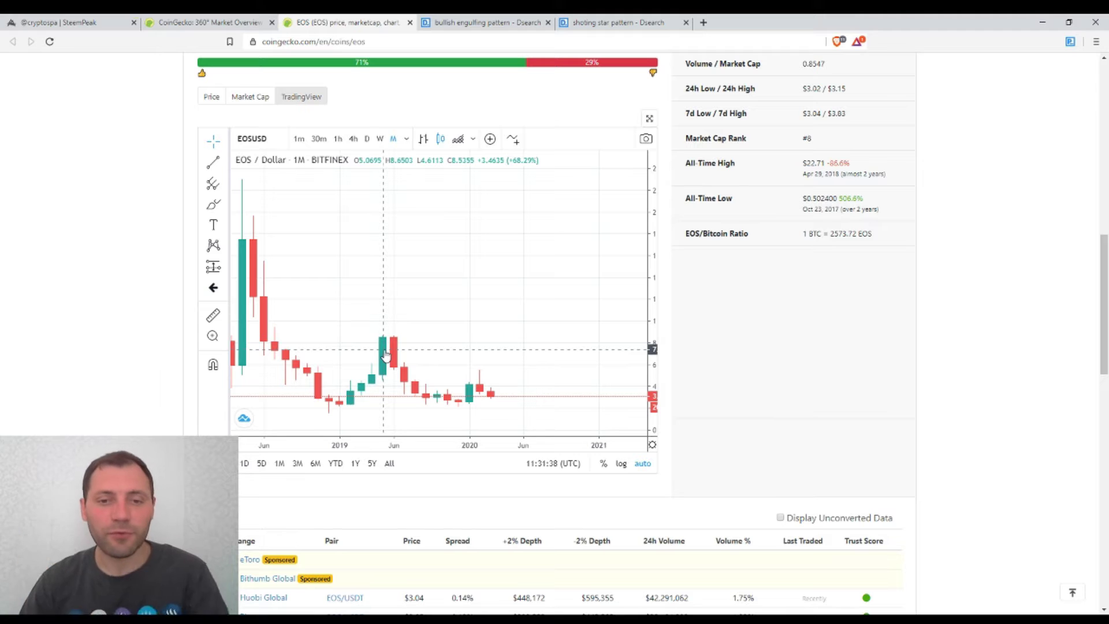
{"action": "scroll", "coordinate": [386, 355], "scroll_direction": "up", "scroll_amount": 3}
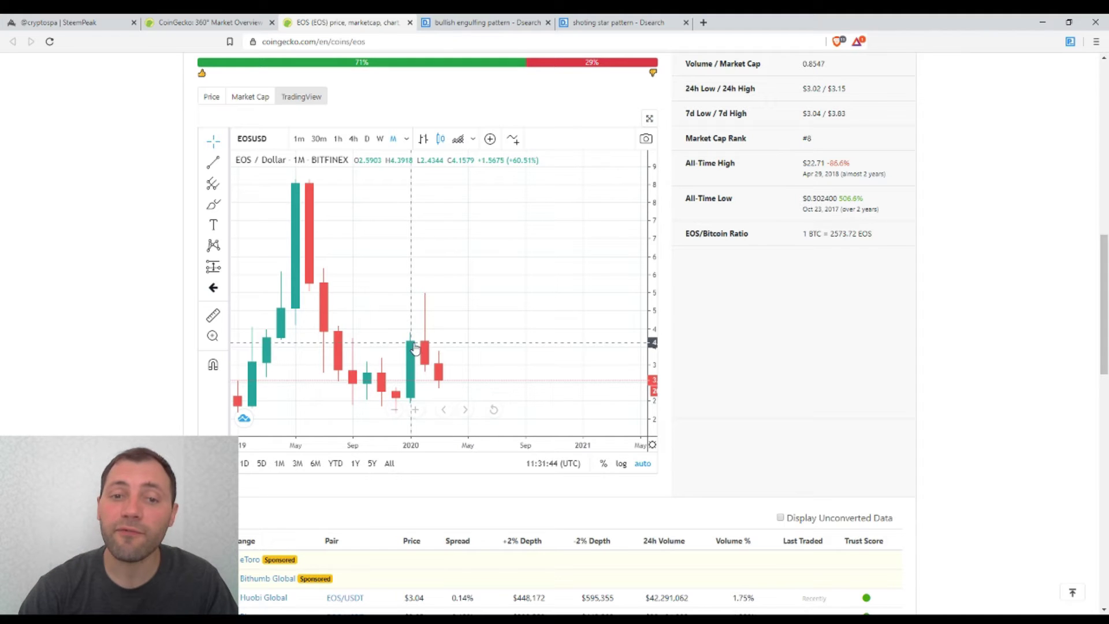
- View the bullish engulfing example briefly, then bring up the full-size Shooting Star candlestick diagram
{"action": "left_click", "coordinate": [465, 22]}
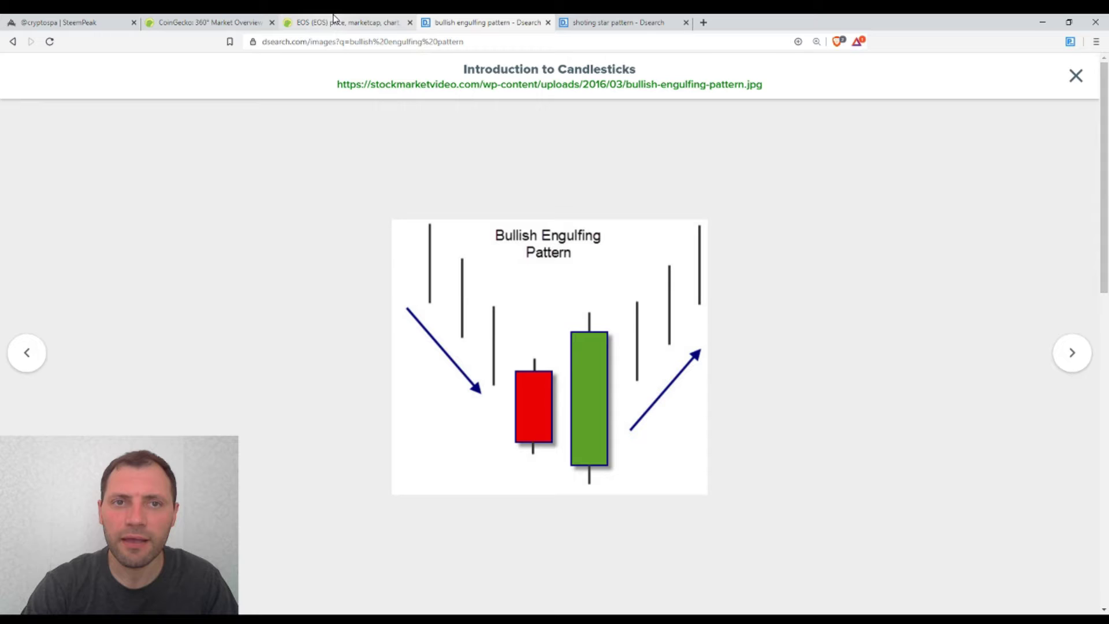
{"action": "left_click", "coordinate": [360, 22]}
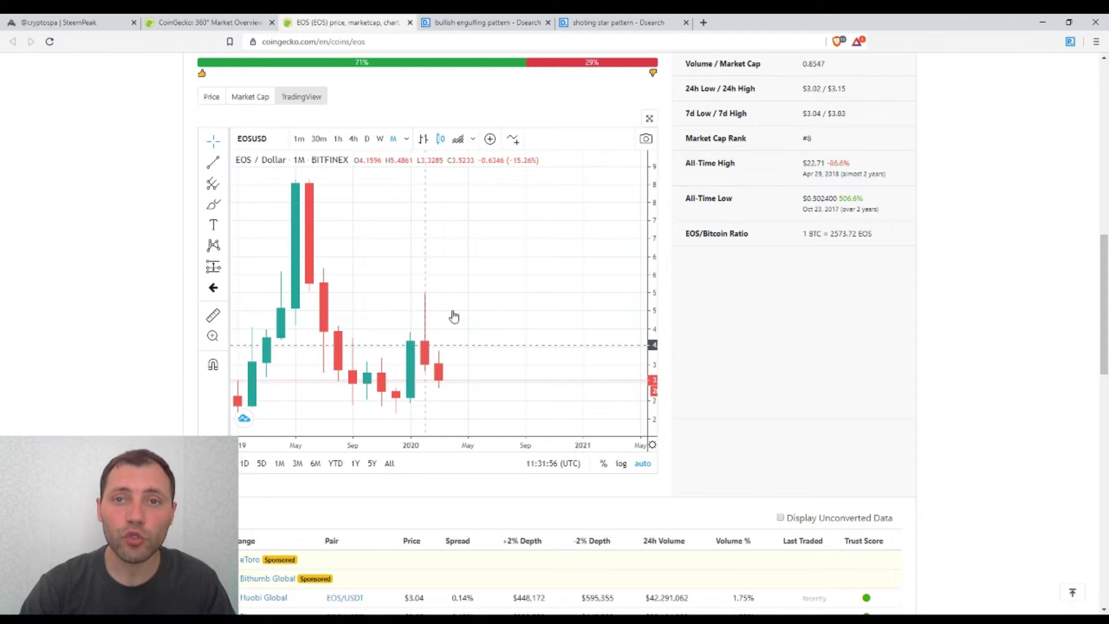
{"action": "left_click", "coordinate": [617, 22]}
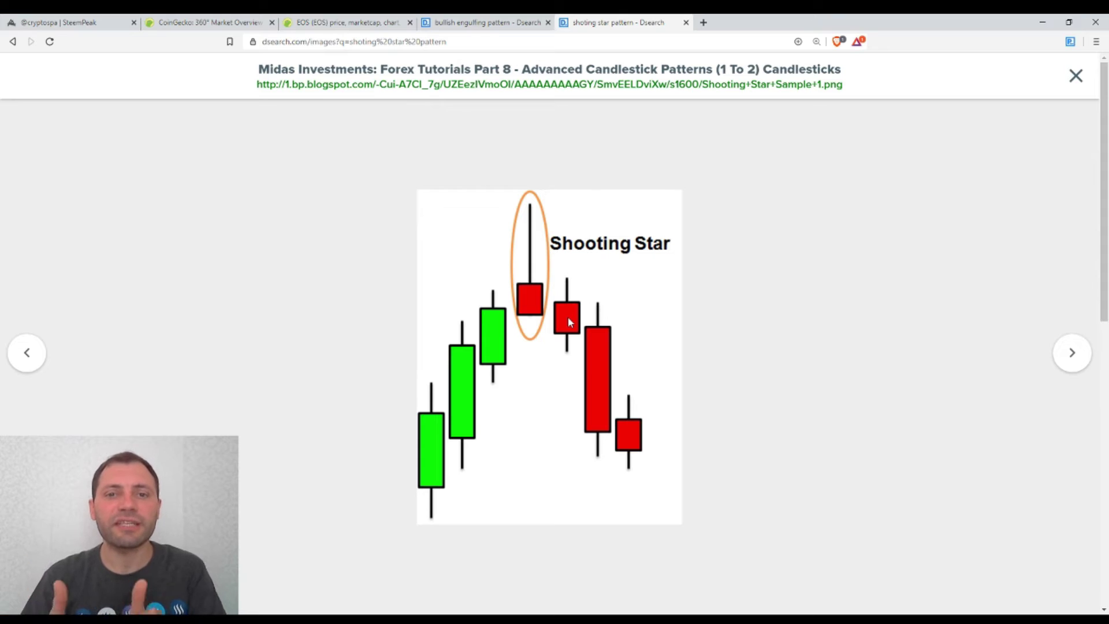
- Compare the Shooting Star image with the EOS monthly candles, ending on the EOS chart
{"action": "left_click", "coordinate": [374, 23]}
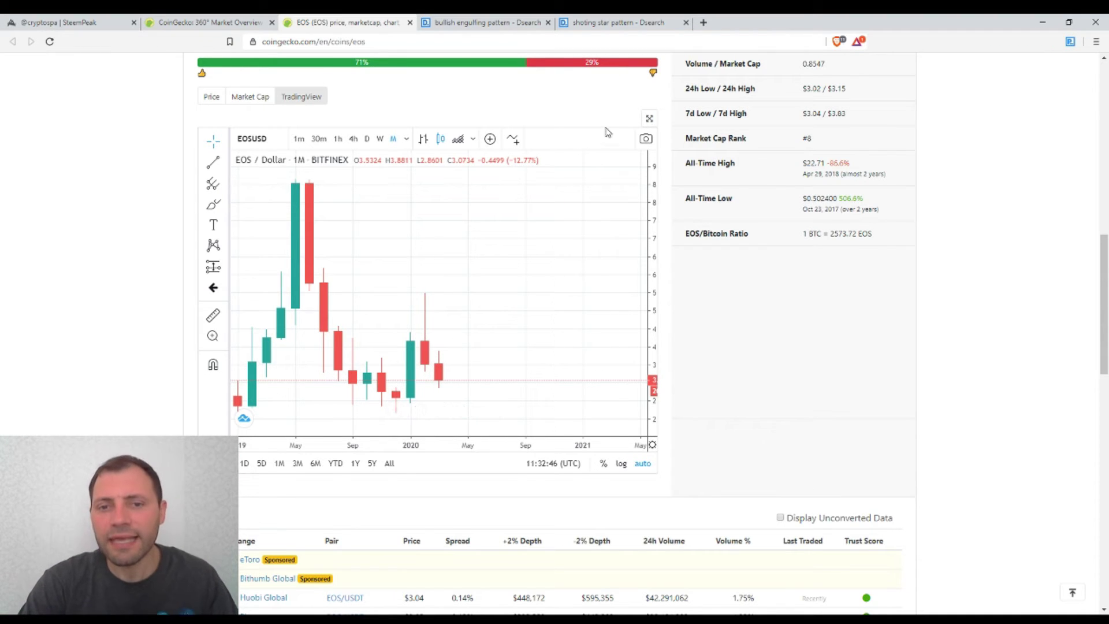
{"action": "left_click", "coordinate": [614, 25]}
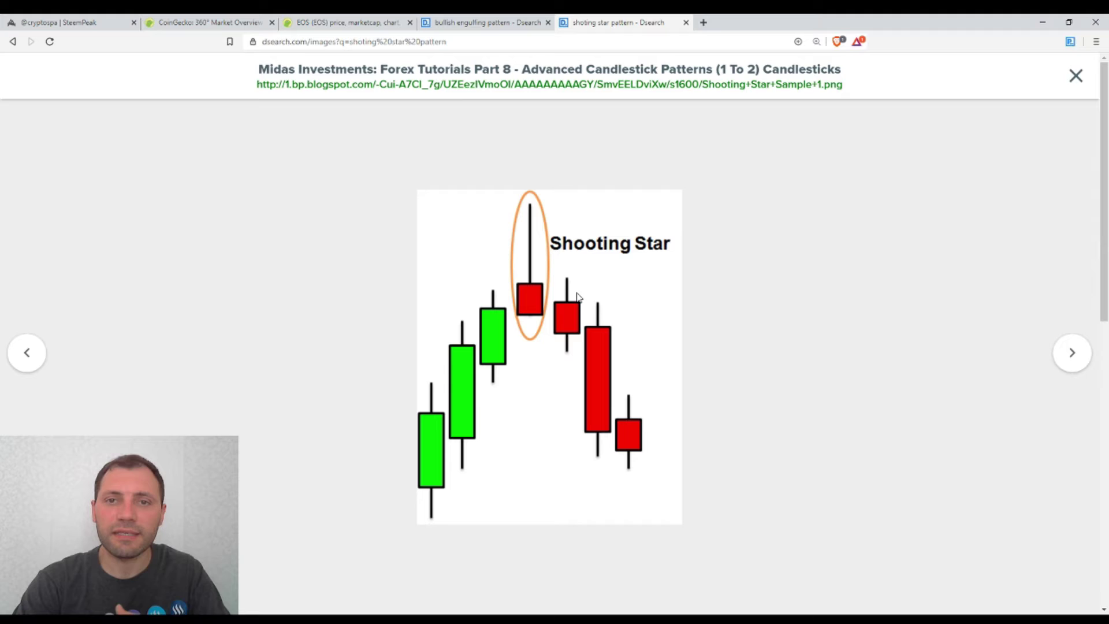
{"action": "left_click", "coordinate": [347, 23]}
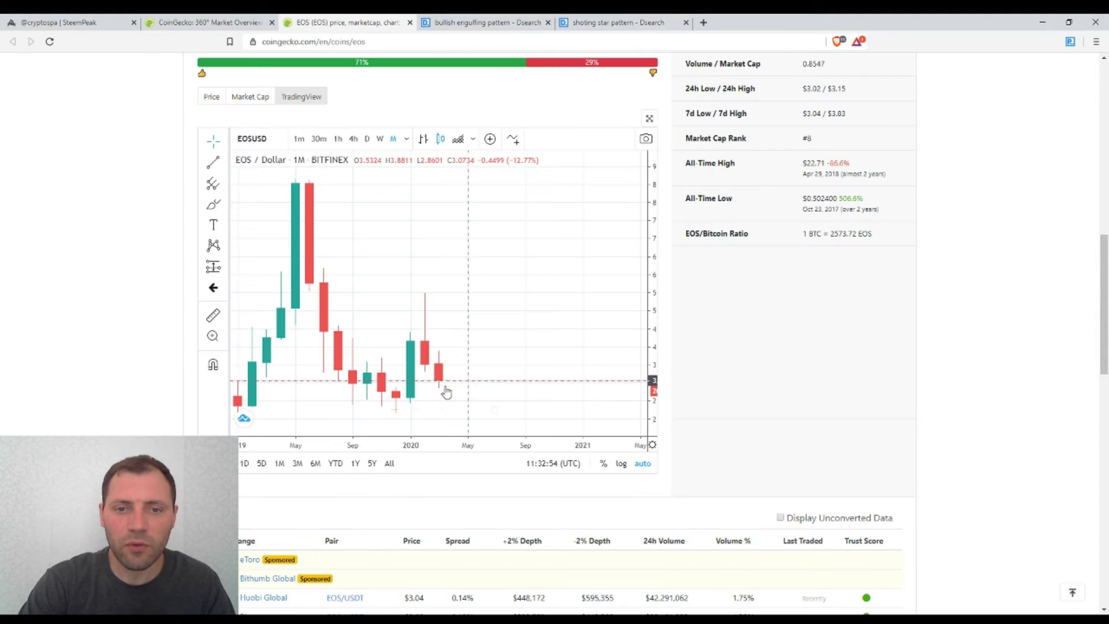
- Show the EOS/USD chart as weekly (1W) candles spanning May 2019 to March 2020
{"action": "scroll", "coordinate": [415, 378], "scroll_direction": "down", "scroll_amount": 1}
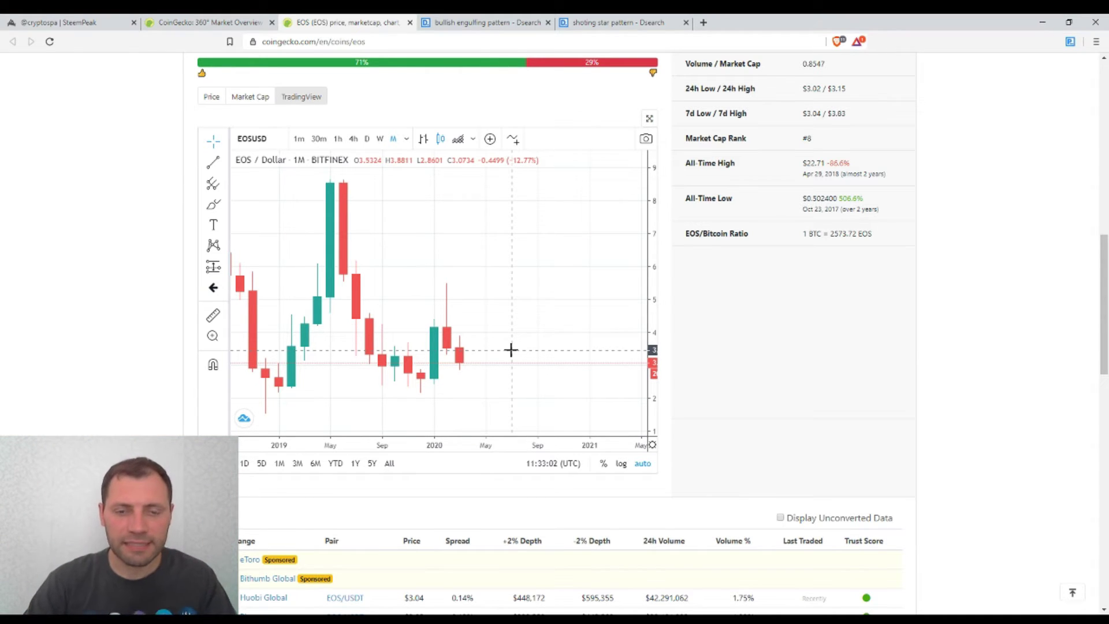
{"action": "scroll", "coordinate": [531, 297], "scroll_direction": "down", "scroll_amount": 2}
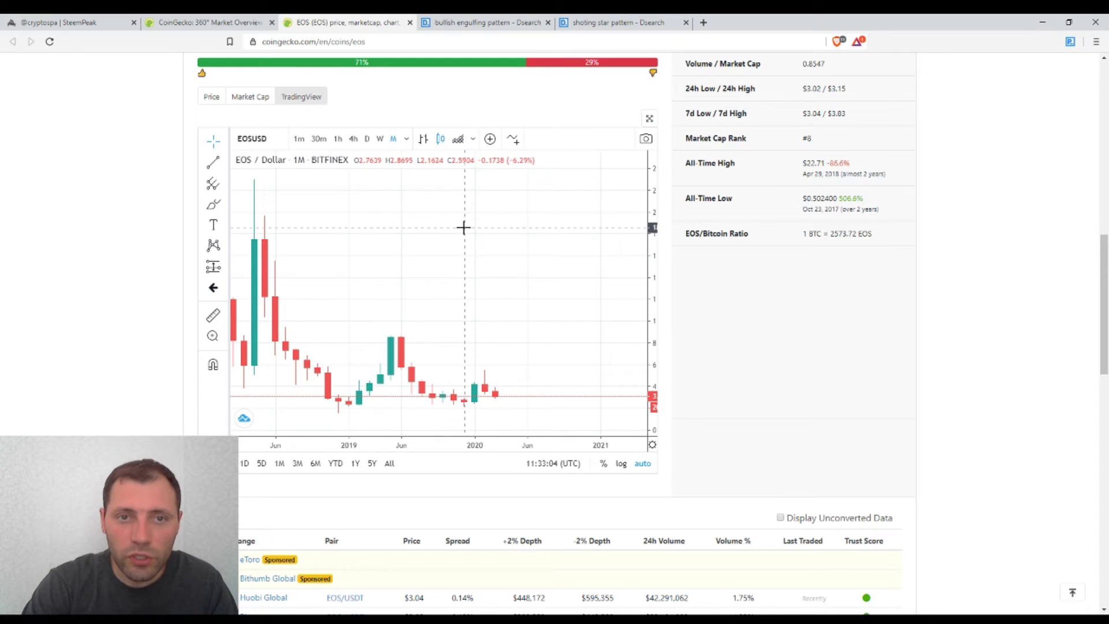
{"action": "left_click", "coordinate": [380, 139]}
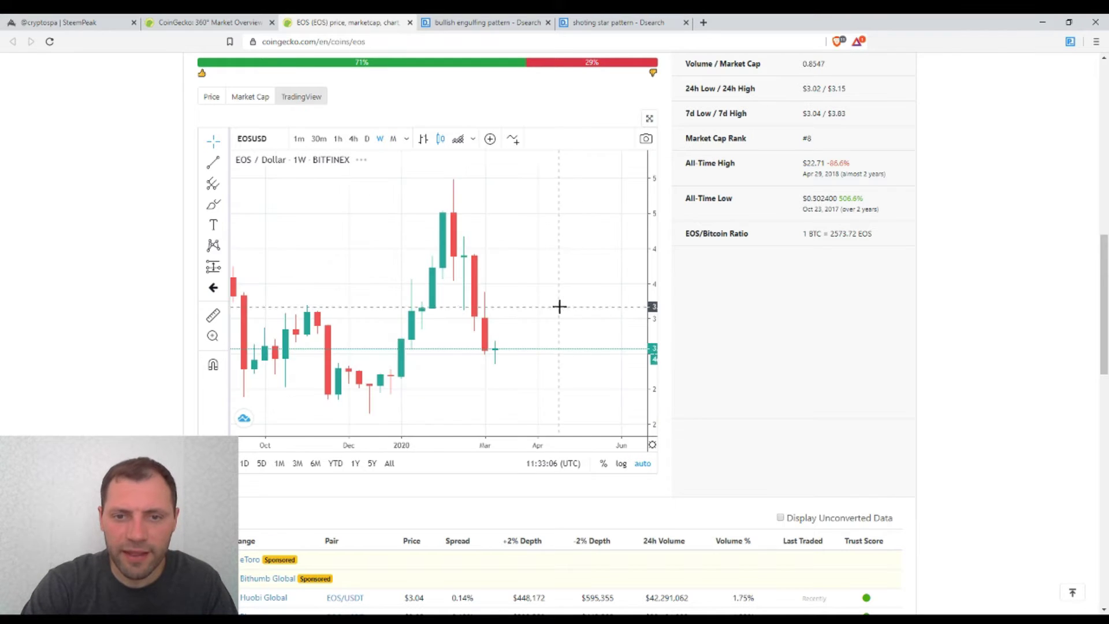
{"action": "scroll", "coordinate": [561, 305], "scroll_direction": "down", "scroll_amount": 3}
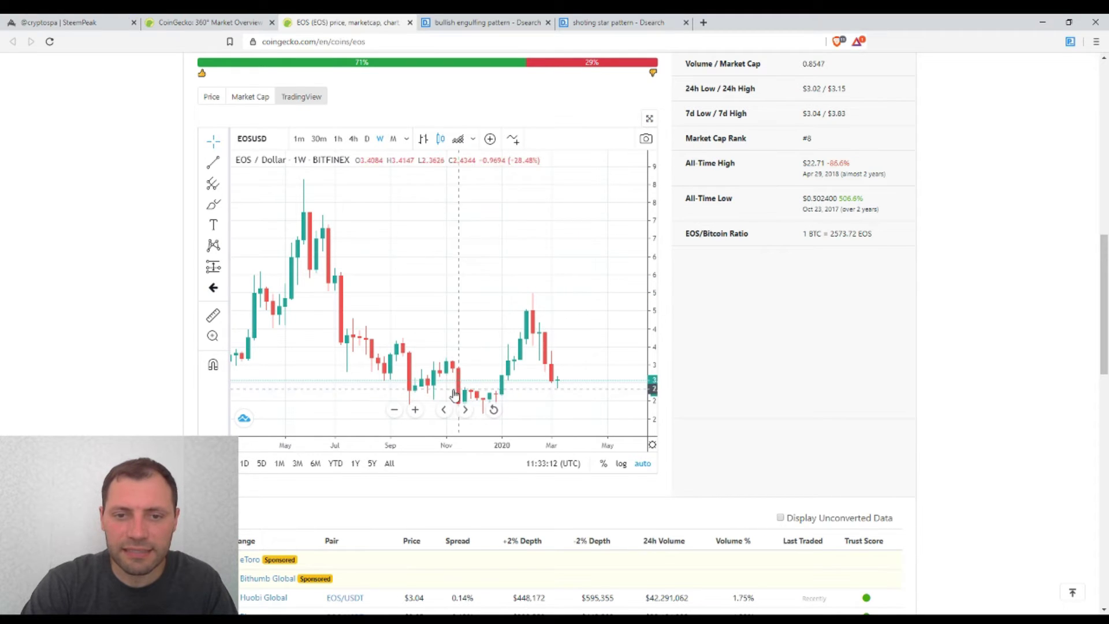
- Draw a green-outlined, green-filled rectangle over the $2.2–2.9 lows from December 2019 to March 2020
{"action": "left_click", "coordinate": [225, 205]}
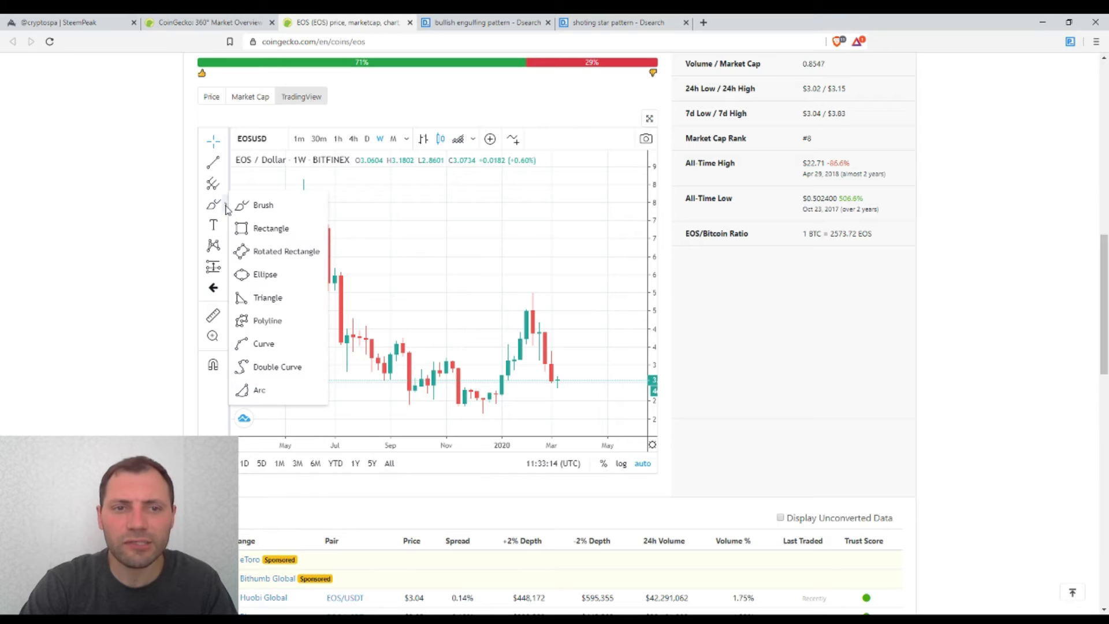
{"action": "left_click", "coordinate": [266, 226]}
{"action": "left_click", "coordinate": [450, 172]}
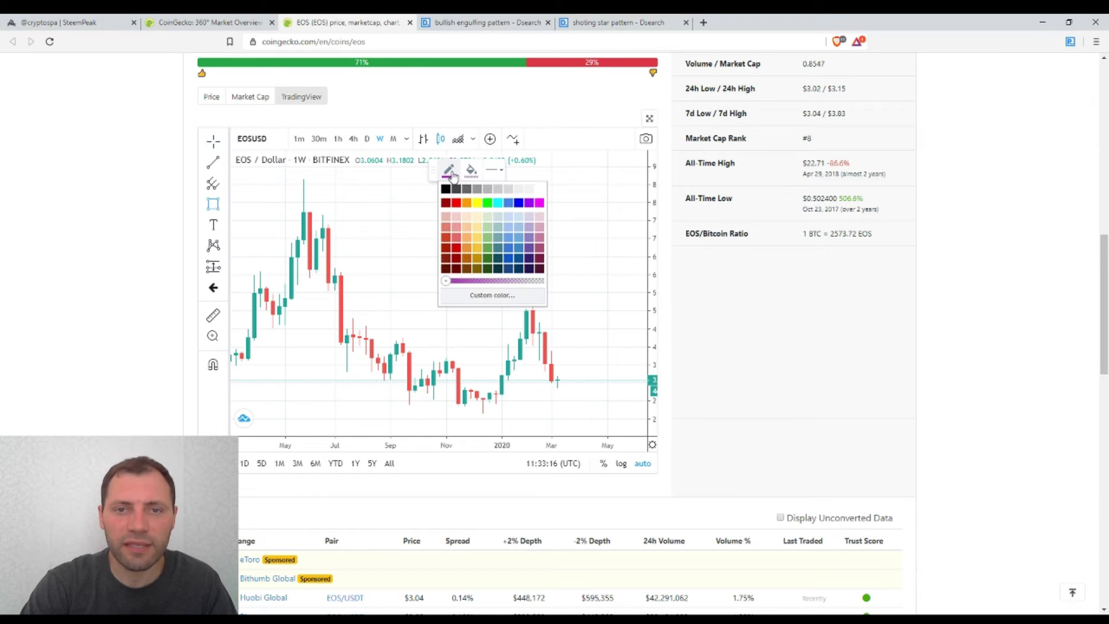
{"action": "left_click", "coordinate": [485, 203]}
{"action": "left_click", "coordinate": [471, 170]}
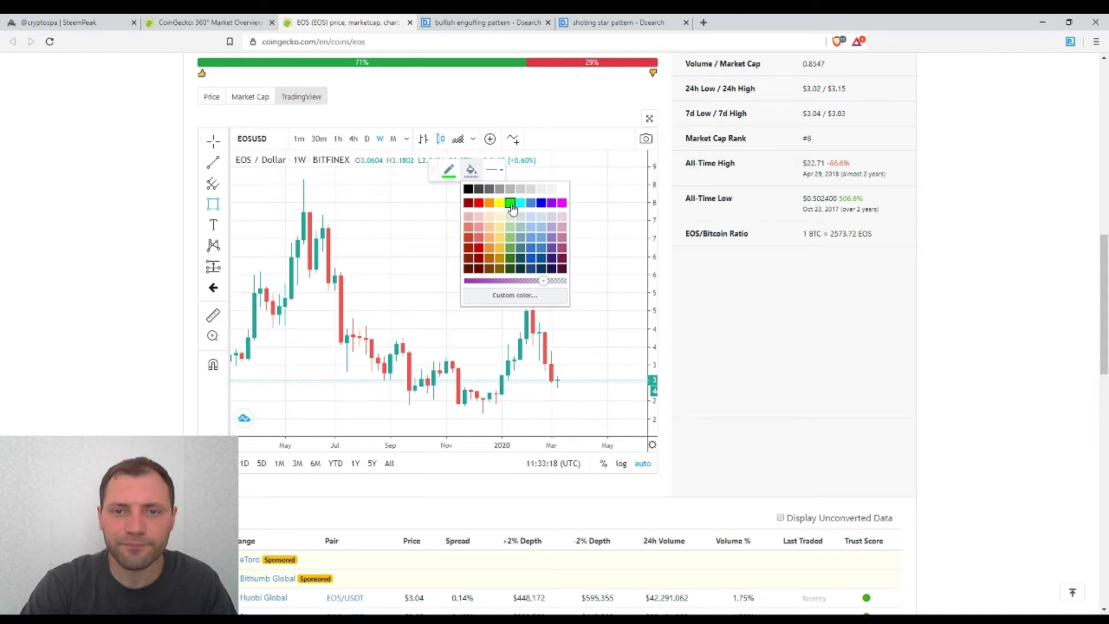
{"action": "left_click", "coordinate": [508, 203]}
{"action": "left_click_drag", "start_coordinate": [459, 395], "coordinate": [607, 413]}
{"action": "scroll", "coordinate": [604, 315], "scroll_direction": "up", "scroll_amount": 1}
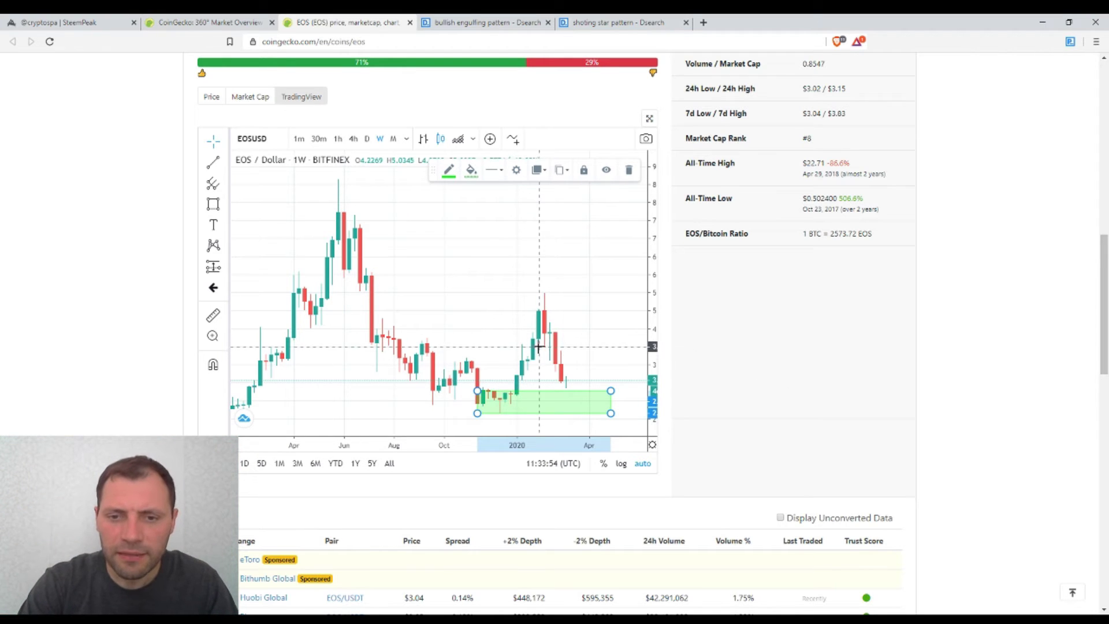
{"action": "scroll", "coordinate": [617, 360], "scroll_direction": "down", "scroll_amount": 1}
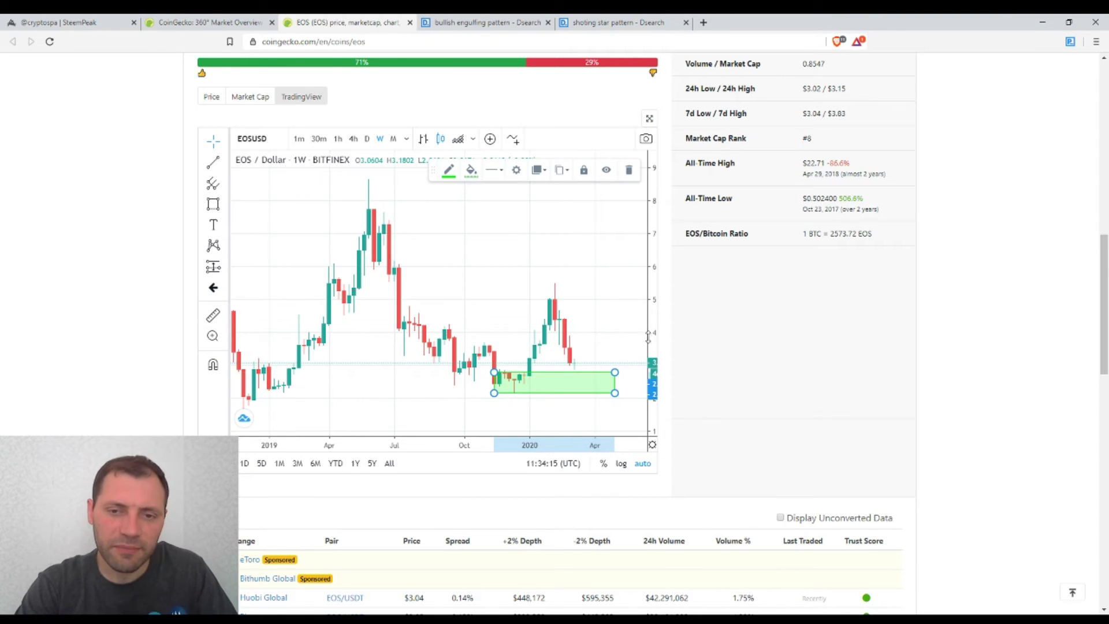
- Zoom in around the support zone and show daily (1D) candles for January–March 2020
{"action": "scroll", "coordinate": [572, 367], "scroll_direction": "up", "scroll_amount": 2}
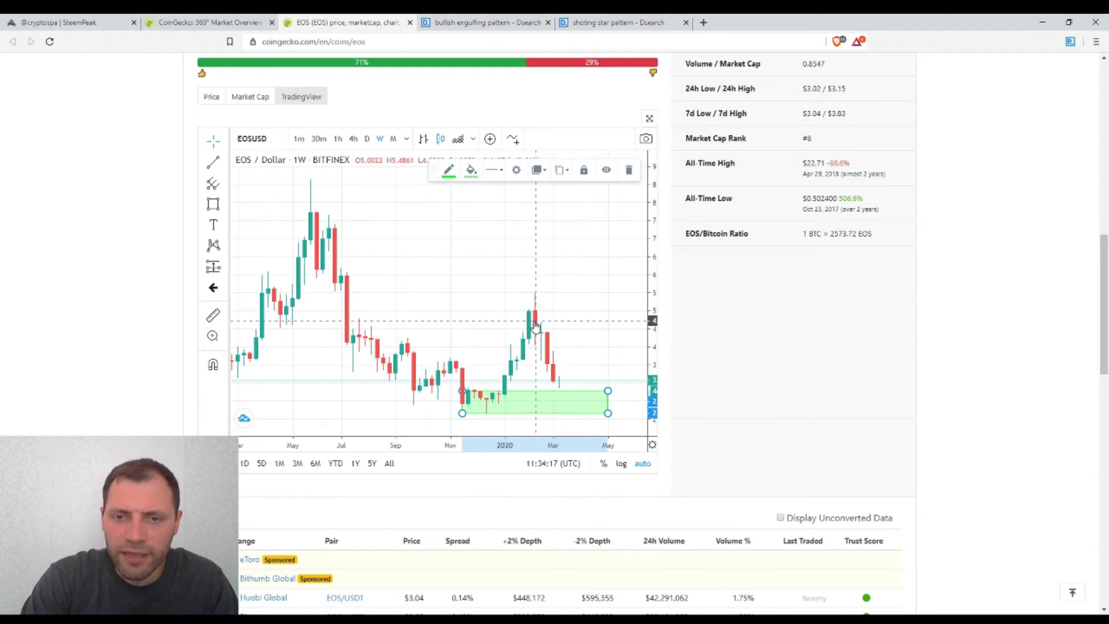
{"action": "scroll", "coordinate": [535, 327], "scroll_direction": "up", "scroll_amount": 2}
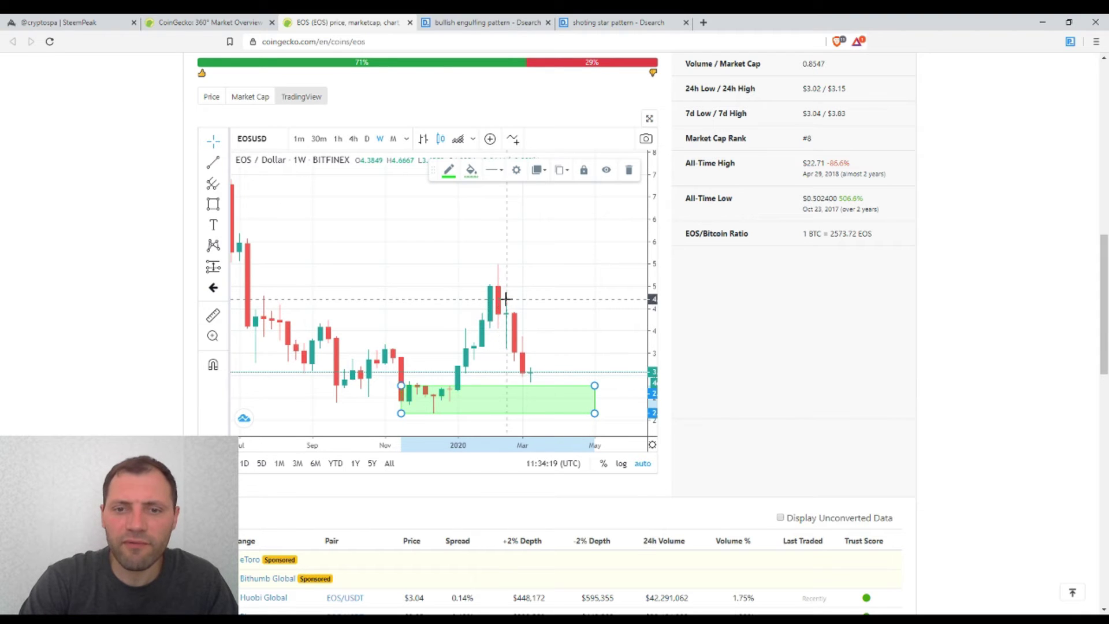
{"action": "scroll", "coordinate": [503, 298], "scroll_direction": "up", "scroll_amount": 2}
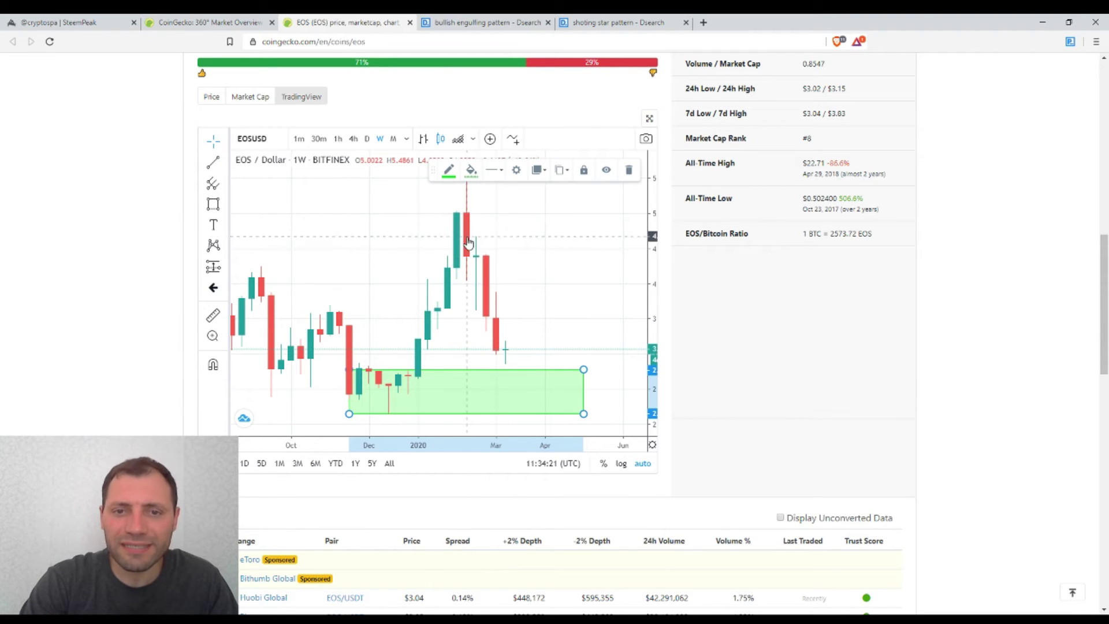
{"action": "left_click_drag", "start_coordinate": [432, 171], "coordinate": [444, 141]}
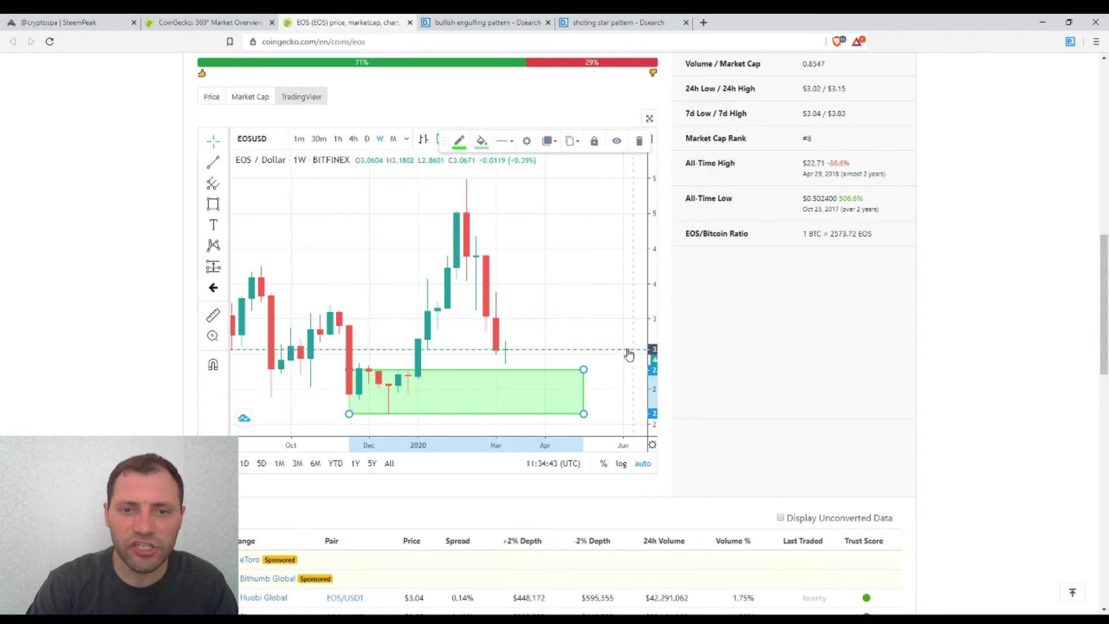
{"action": "scroll", "coordinate": [491, 248], "scroll_direction": "down", "scroll_amount": 1}
{"action": "left_click", "coordinate": [367, 138]}
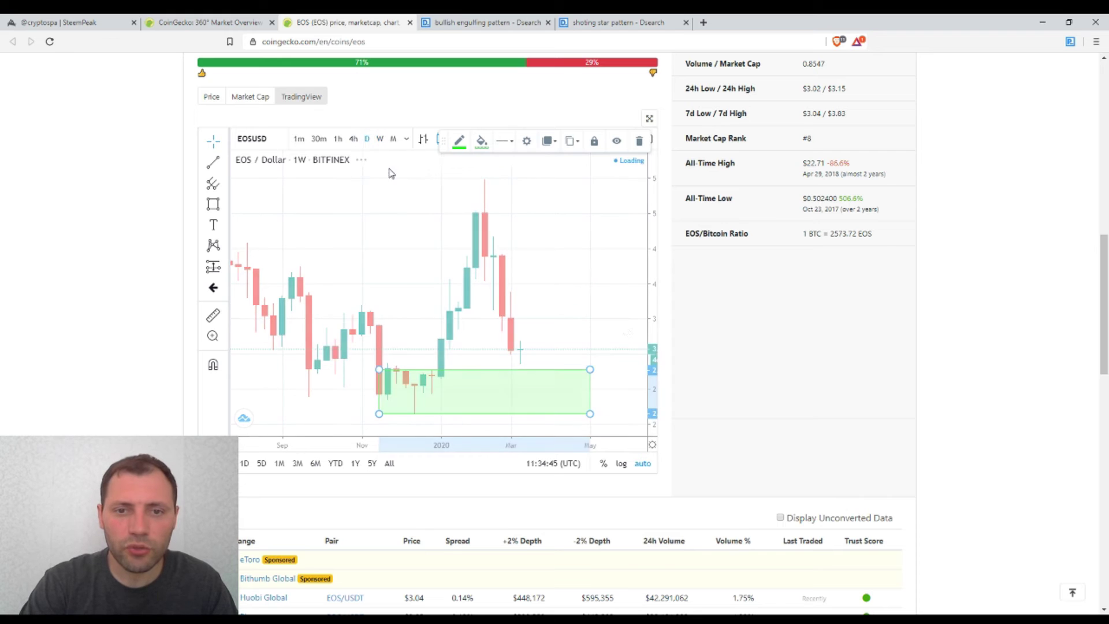
{"action": "scroll", "coordinate": [572, 304], "scroll_direction": "down", "scroll_amount": 6}
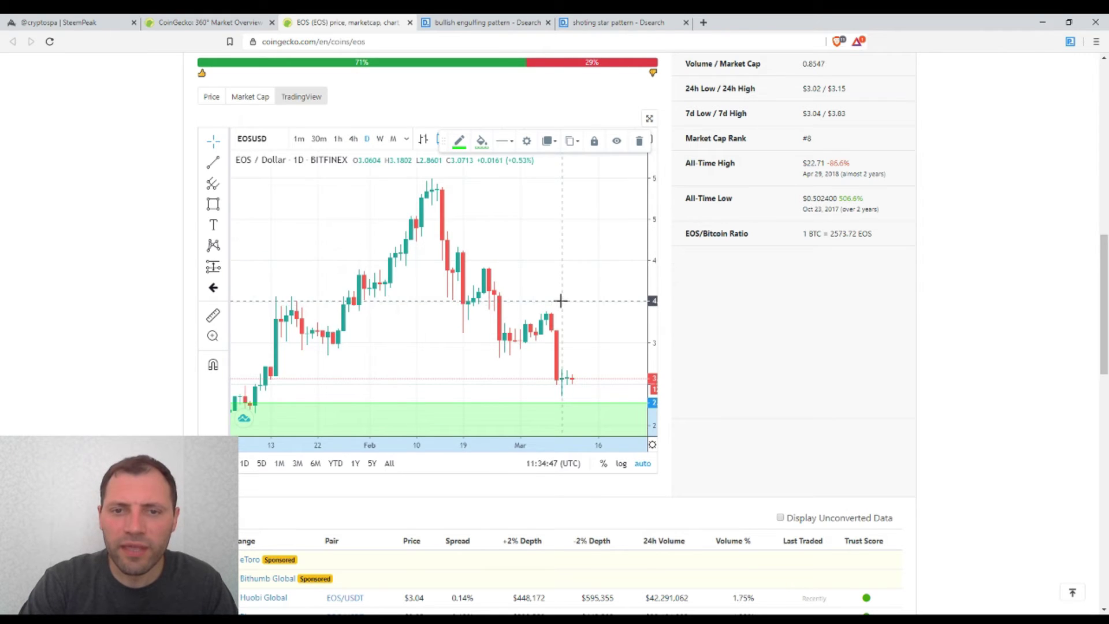
{"action": "scroll", "coordinate": [566, 309], "scroll_direction": "down", "scroll_amount": 4}
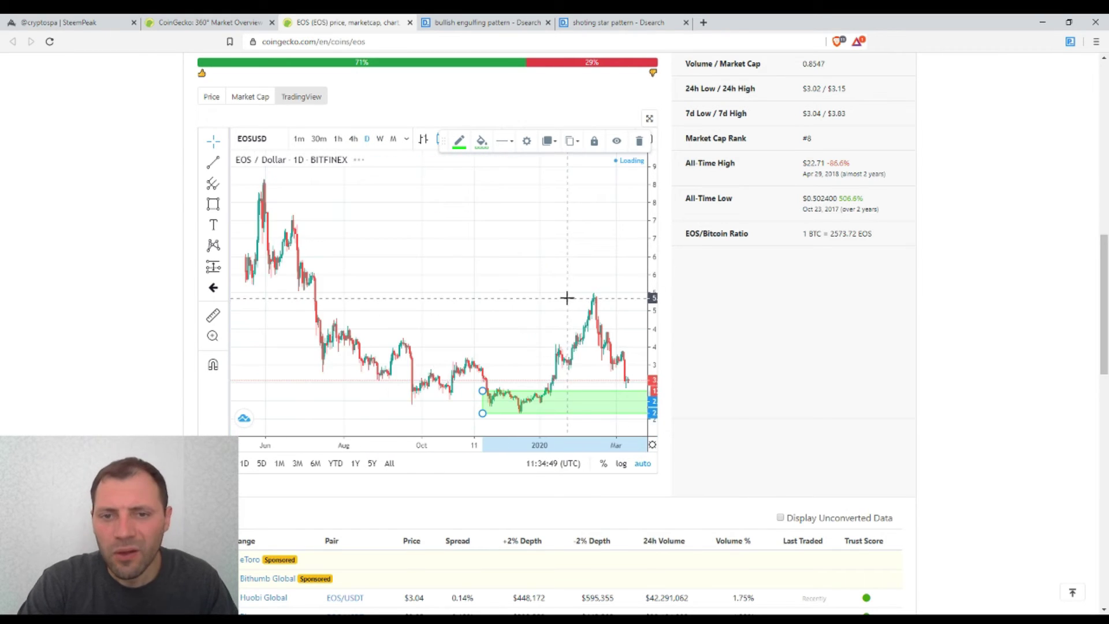
{"action": "scroll", "coordinate": [570, 283], "scroll_direction": "down", "scroll_amount": 3}
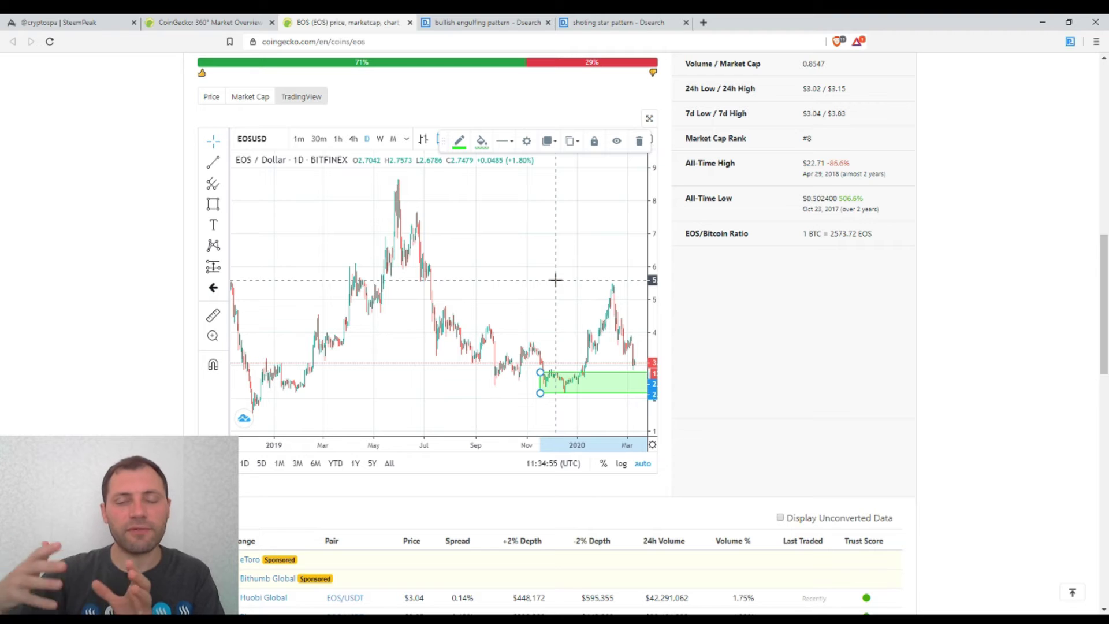
{"action": "scroll", "coordinate": [517, 301], "scroll_direction": "up", "scroll_amount": 4}
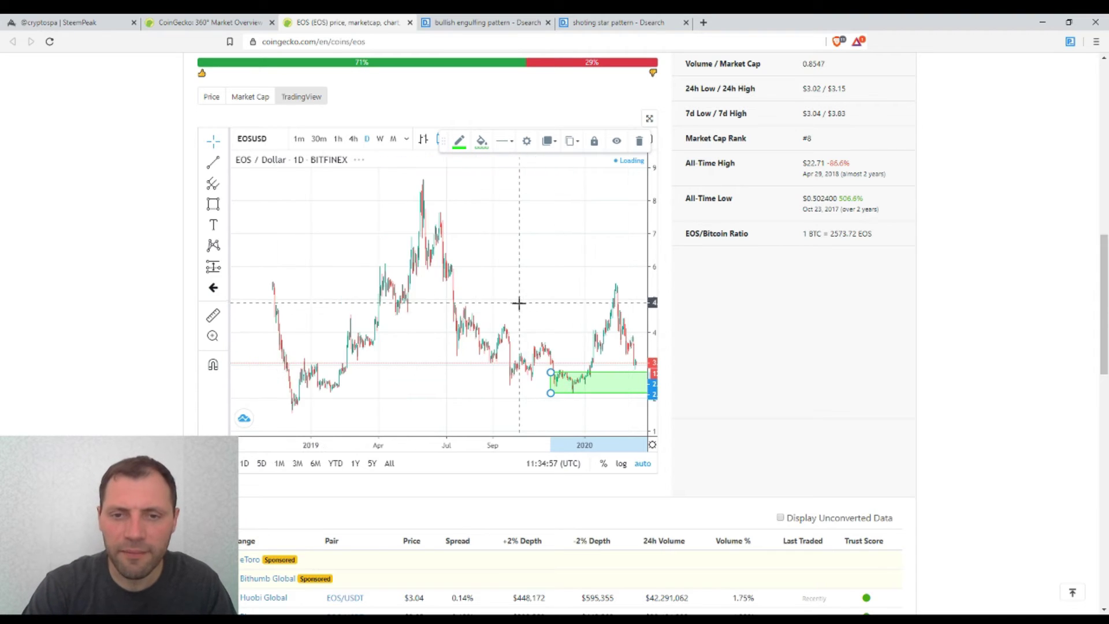
{"action": "scroll", "coordinate": [493, 292], "scroll_direction": "up", "scroll_amount": 3}
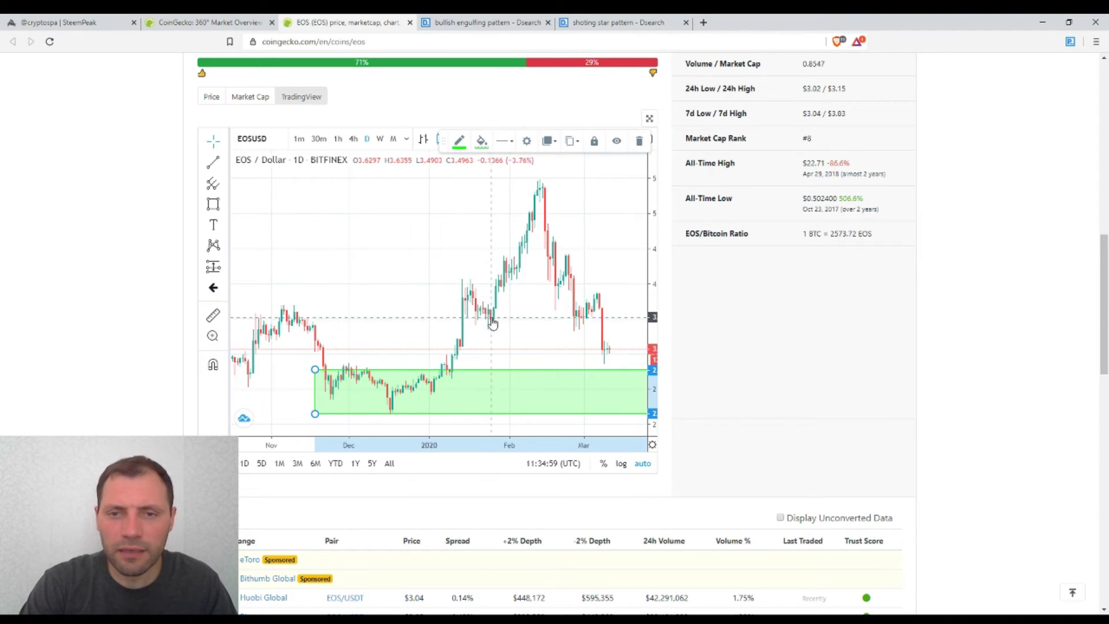
{"action": "scroll", "coordinate": [469, 294], "scroll_direction": "up", "scroll_amount": 3}
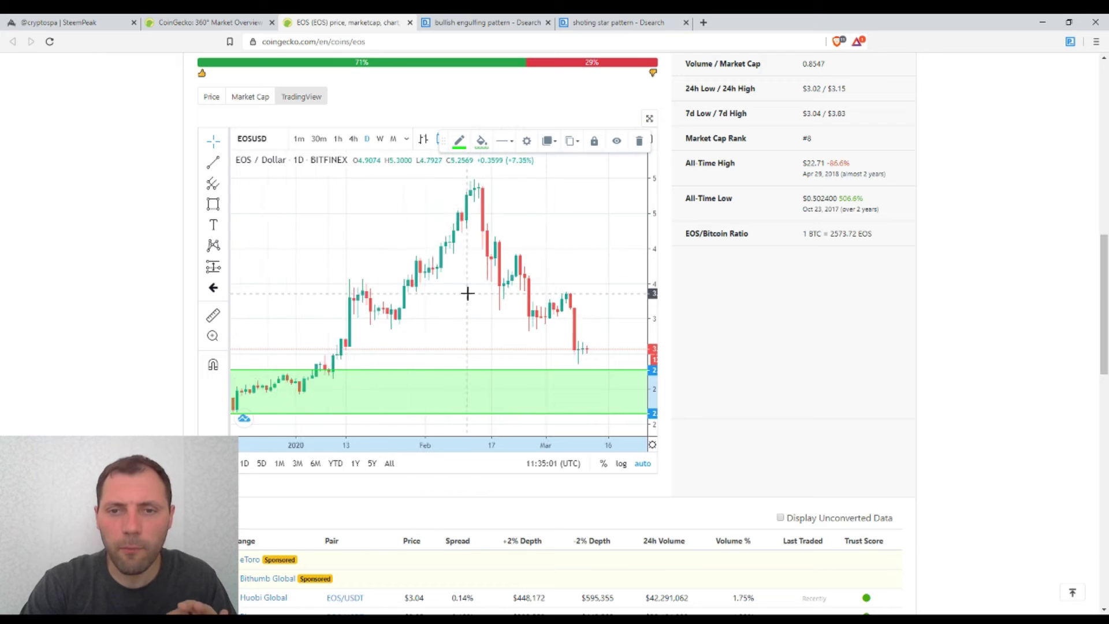
- Draw a trend line from the February 2020 peak past the March drop, plus a parallel copy below
{"action": "left_click", "coordinate": [214, 161]}
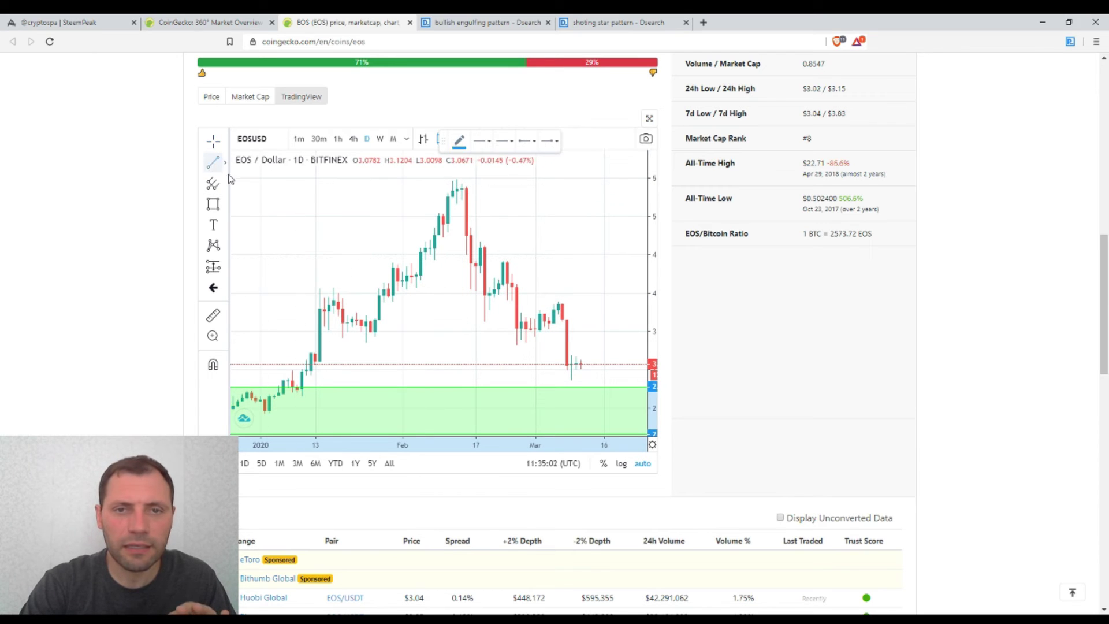
{"action": "left_click", "coordinate": [467, 186]}
{"action": "left_click", "coordinate": [604, 346]}
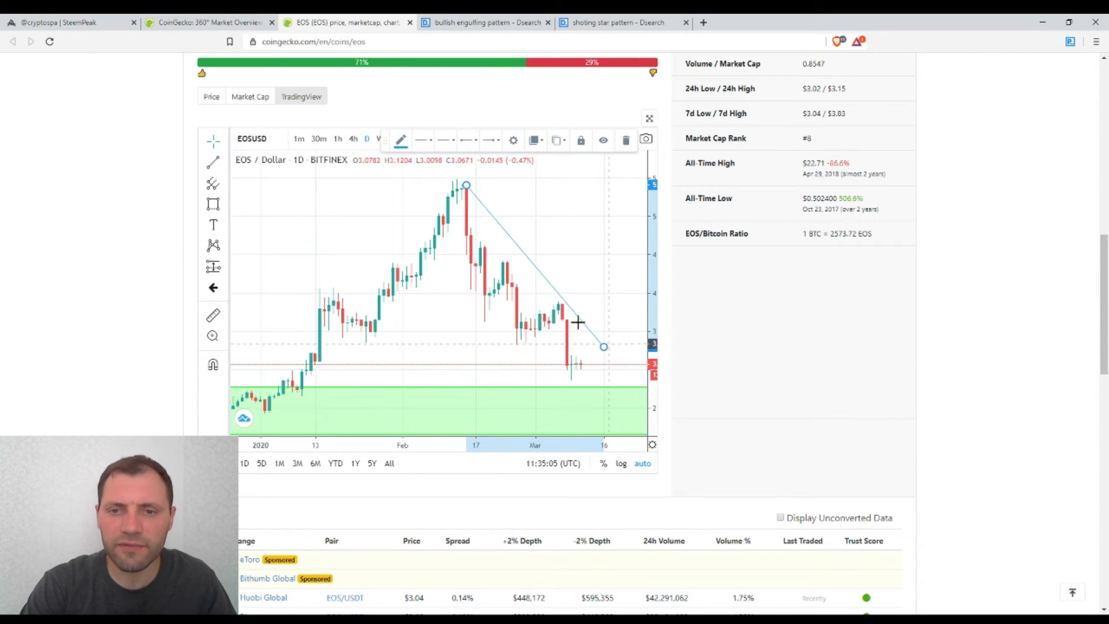
{"action": "left_click_drag", "start_coordinate": [545, 283], "coordinate": [488, 339]}
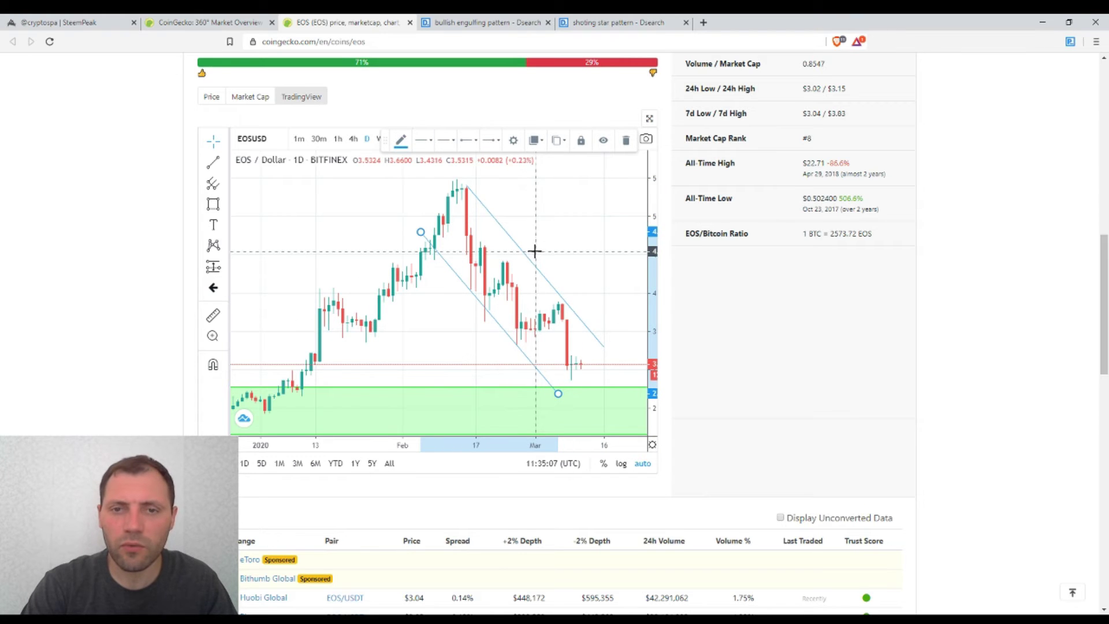
- Colour both descending channel lines red and switch the chart to 4-hour candles
{"action": "left_click", "coordinate": [535, 270]}
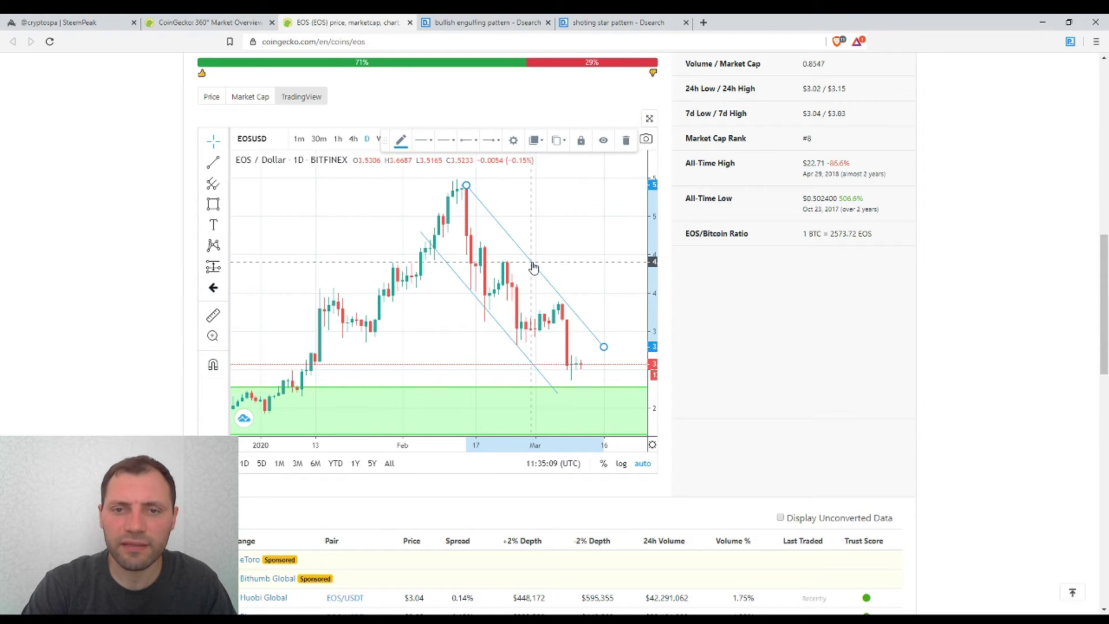
{"action": "left_click", "coordinate": [400, 140]}
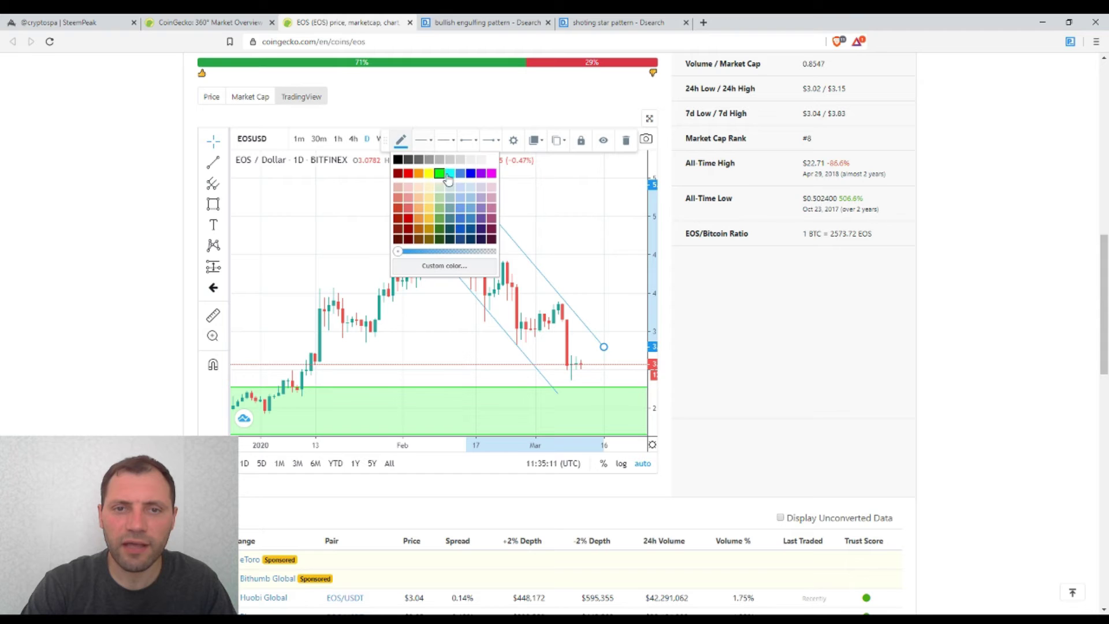
{"action": "left_click", "coordinate": [408, 174]}
{"action": "left_click", "coordinate": [493, 315]}
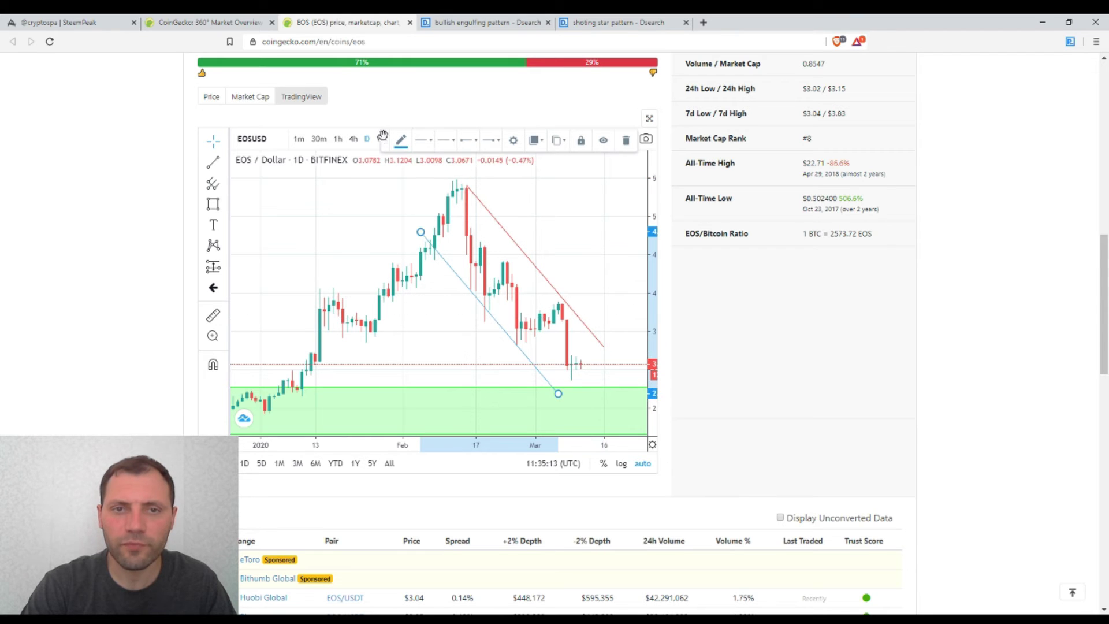
{"action": "left_click", "coordinate": [401, 140]}
{"action": "left_click", "coordinate": [408, 173]}
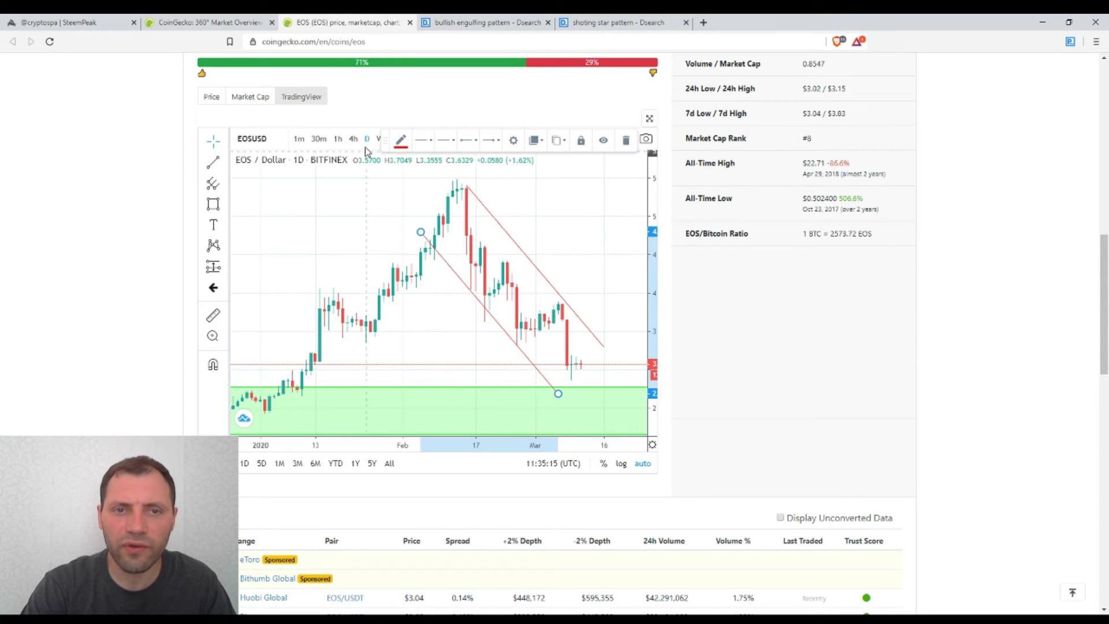
{"action": "left_click", "coordinate": [353, 138]}
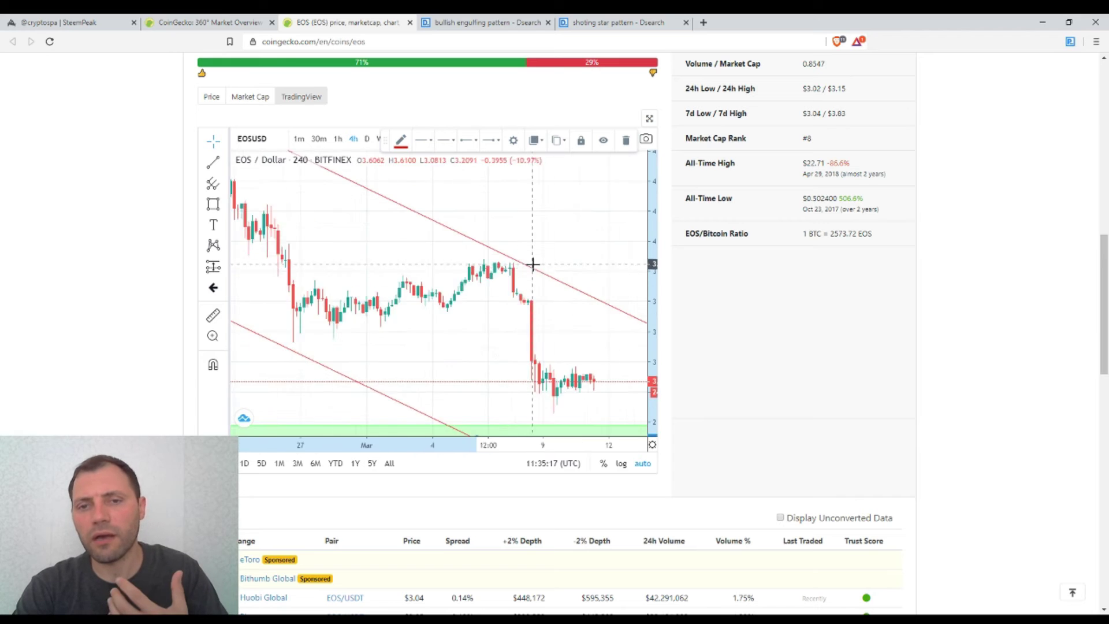
- Zoom out and pan the 4-hour chart to show December through March, leaving room after the latest candles
{"action": "scroll", "coordinate": [537, 264], "scroll_direction": "down", "scroll_amount": 4}
{"action": "scroll", "coordinate": [578, 259], "scroll_direction": "down", "scroll_amount": 1}
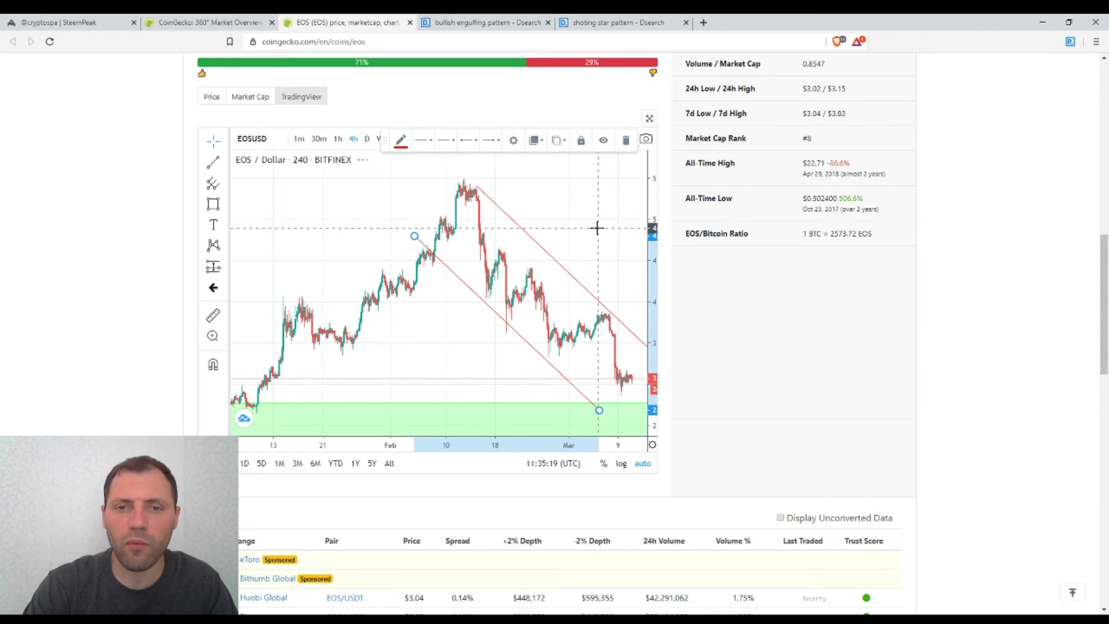
{"action": "left_click_drag", "start_coordinate": [597, 229], "coordinate": [525, 227]}
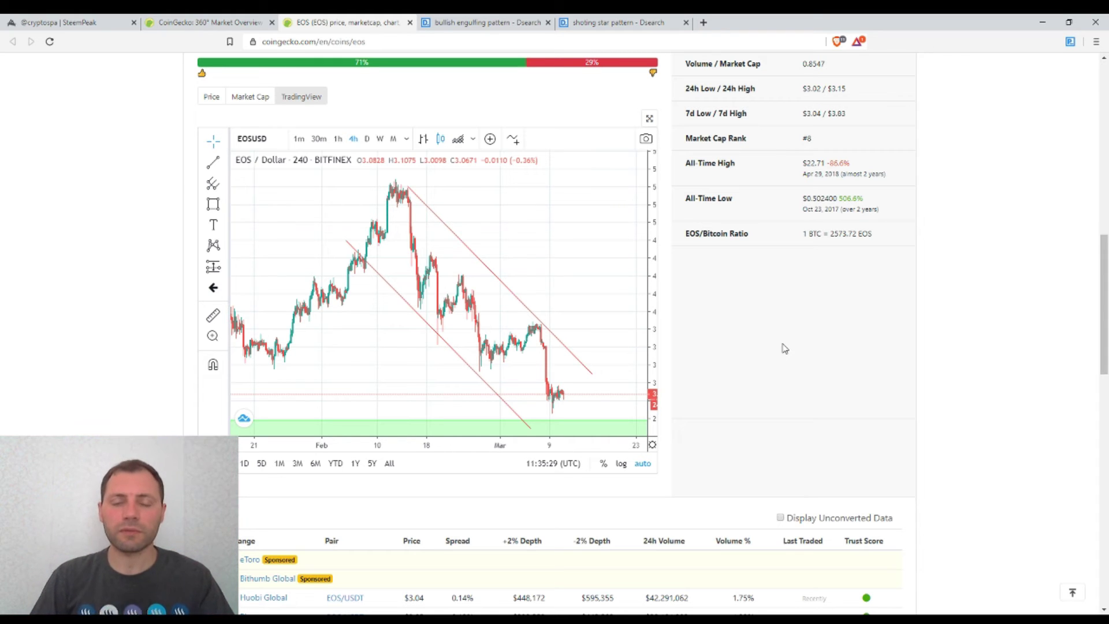
{"action": "scroll", "coordinate": [513, 306], "scroll_direction": "down", "scroll_amount": 3}
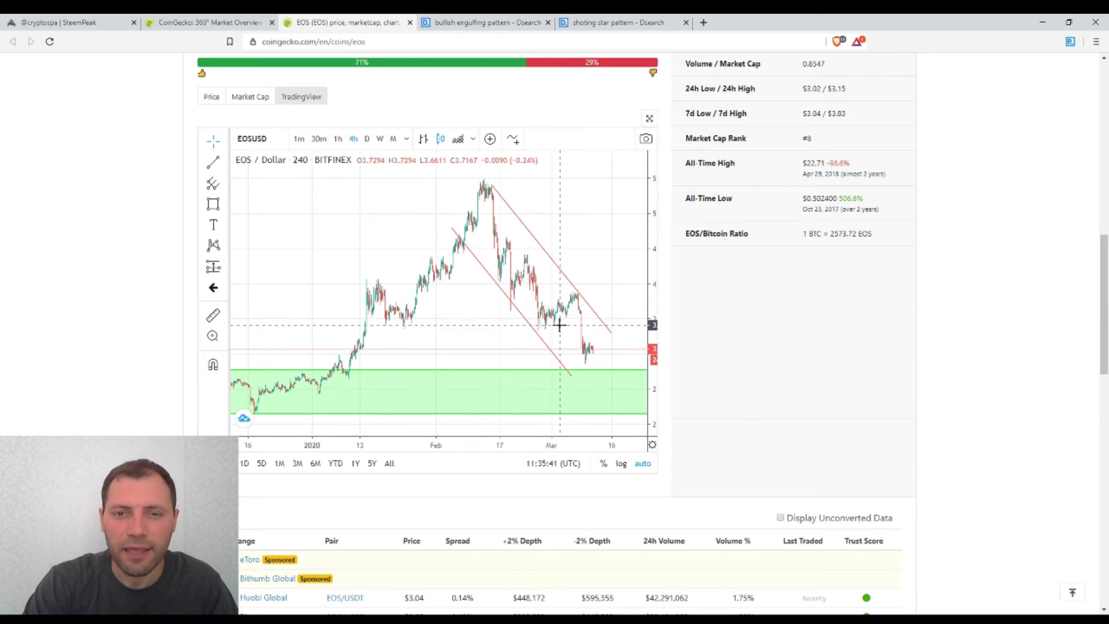
- Put the EOS chart back on weekly candles covering 2017–2020
{"action": "scroll", "coordinate": [558, 321], "scroll_direction": "down", "scroll_amount": 2}
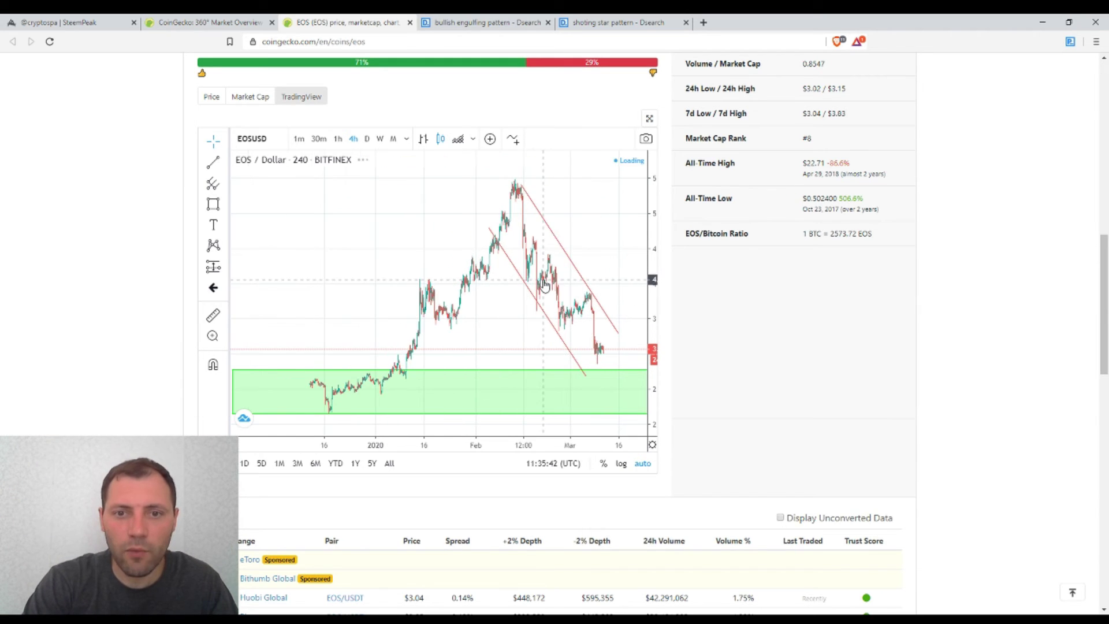
{"action": "left_click", "coordinate": [367, 139]}
{"action": "left_click", "coordinate": [380, 139]}
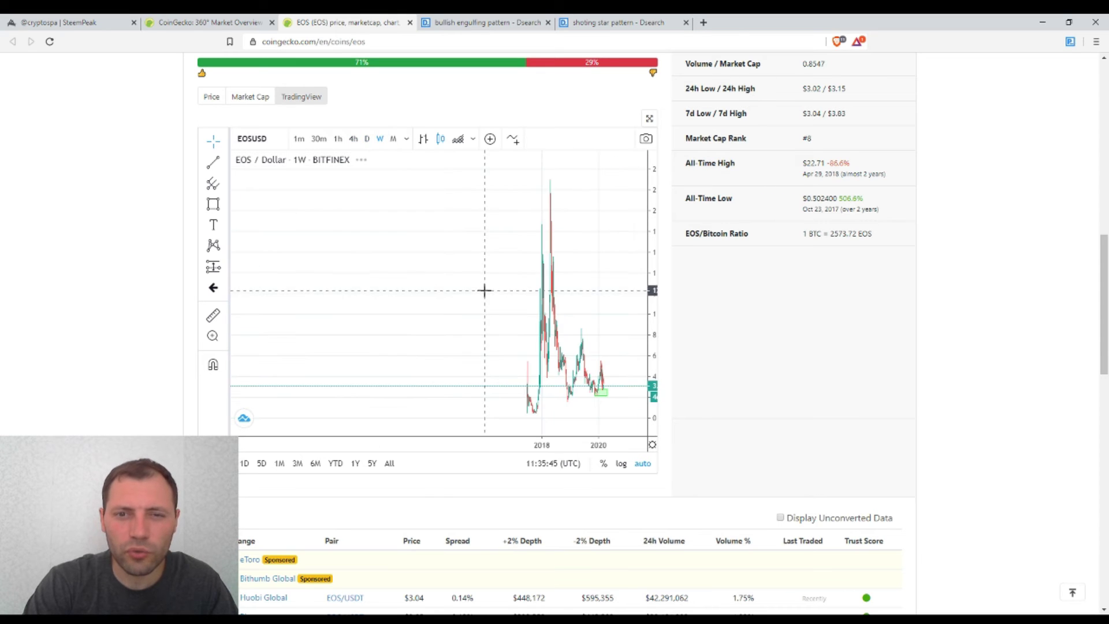
{"action": "scroll", "coordinate": [485, 317], "scroll_direction": "up", "scroll_amount": 4}
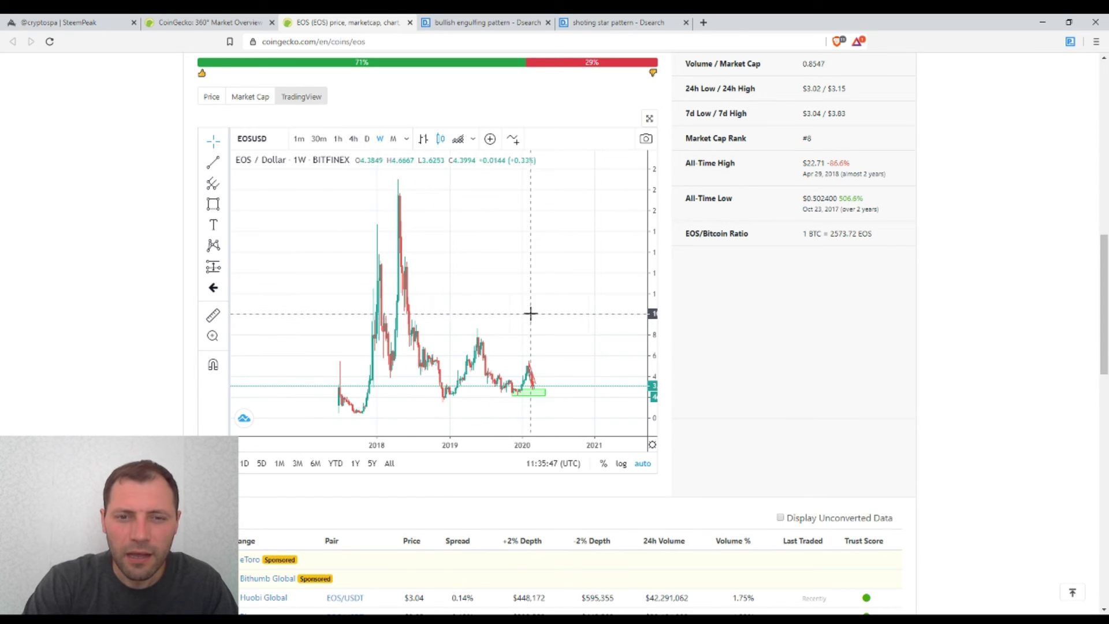
{"action": "scroll", "coordinate": [530, 314], "scroll_direction": "up", "scroll_amount": 1}
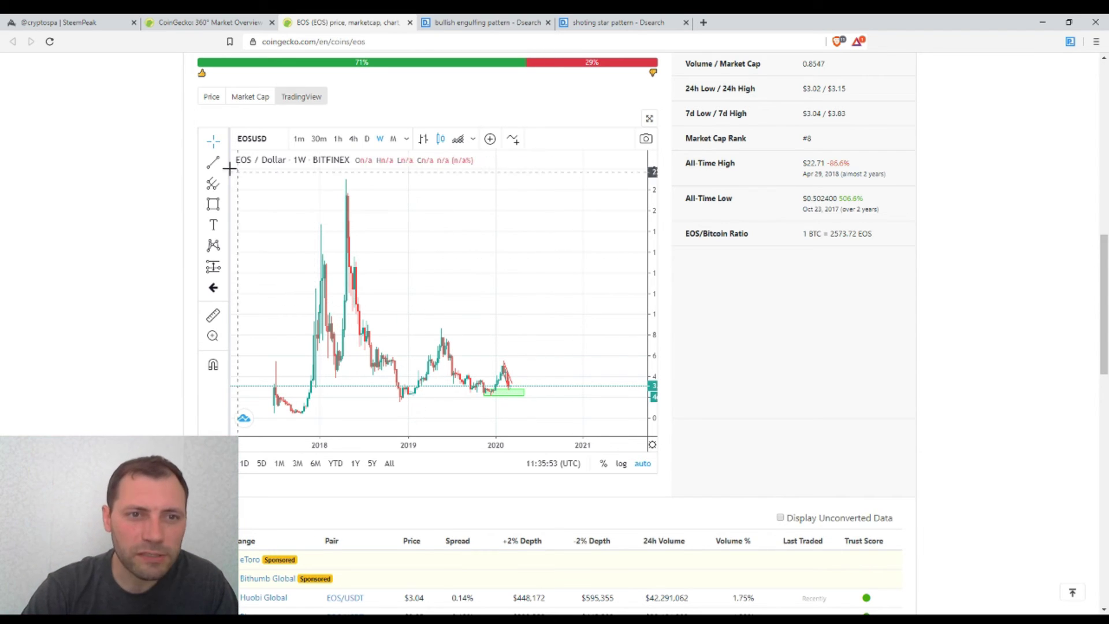
- Draw a long-term ascending trend line from the 2017 low to near the current price, framed through June 2020
{"action": "left_click", "coordinate": [213, 162]}
{"action": "left_click", "coordinate": [289, 420]}
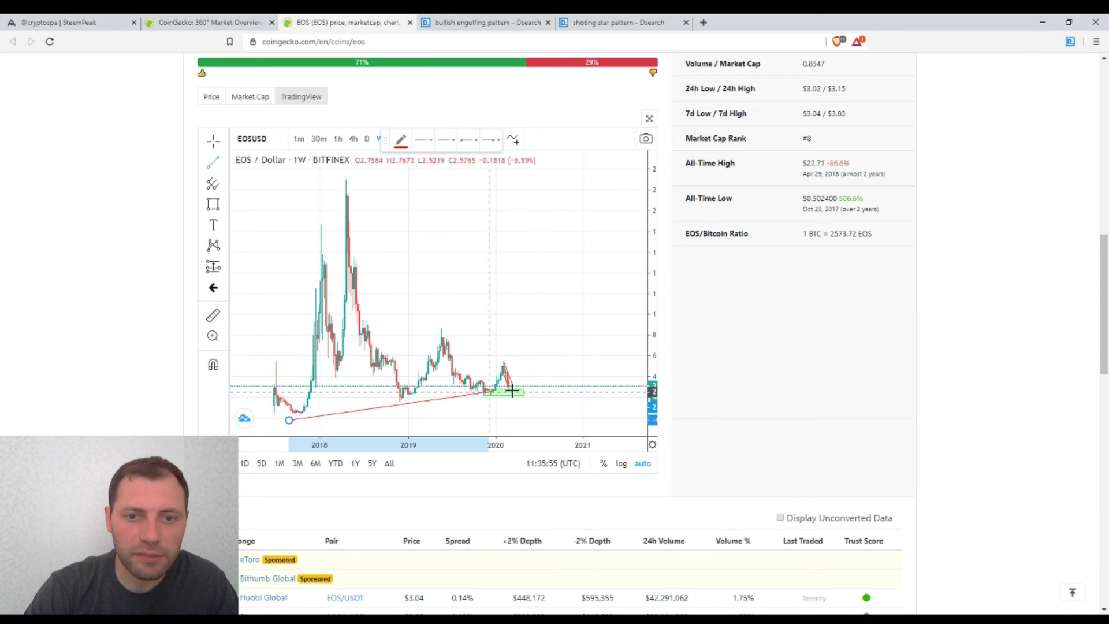
{"action": "left_click", "coordinate": [578, 378]}
{"action": "scroll", "coordinate": [446, 341], "scroll_direction": "up", "scroll_amount": 2}
{"action": "left_click_drag", "start_coordinate": [447, 341], "coordinate": [586, 290]}
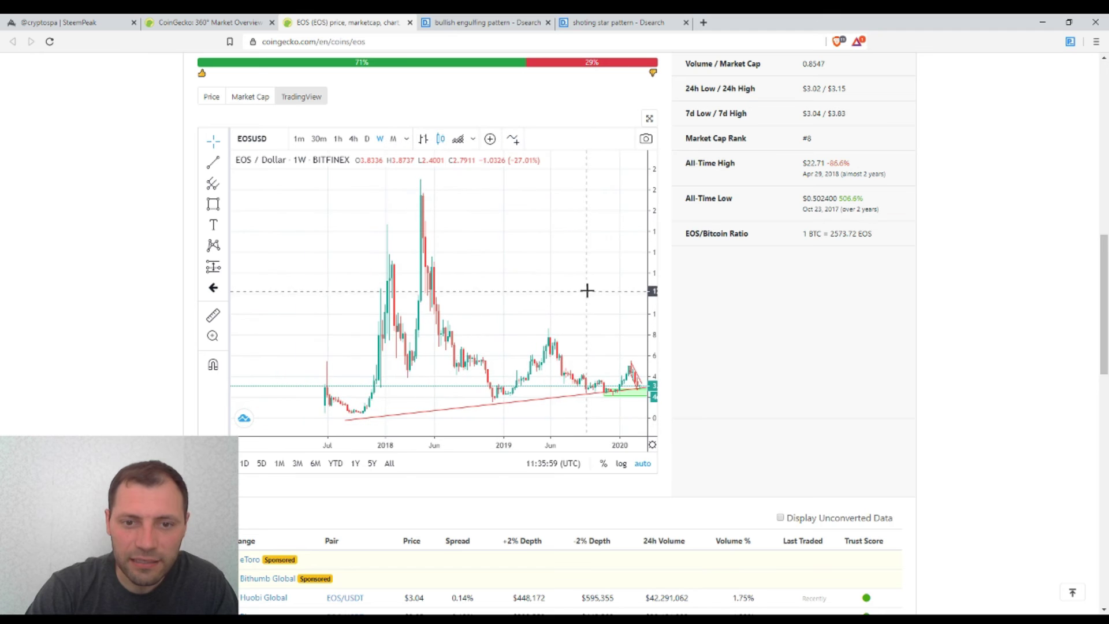
{"action": "scroll", "coordinate": [333, 345], "scroll_direction": "up", "scroll_amount": 1}
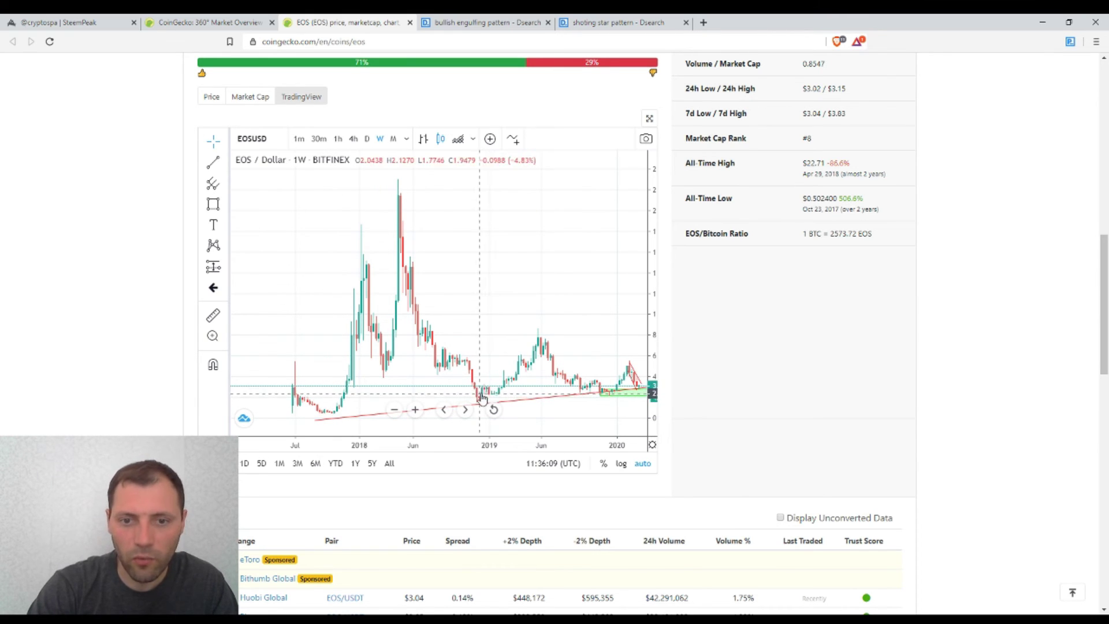
{"action": "left_click_drag", "start_coordinate": [589, 297], "coordinate": [564, 300]}
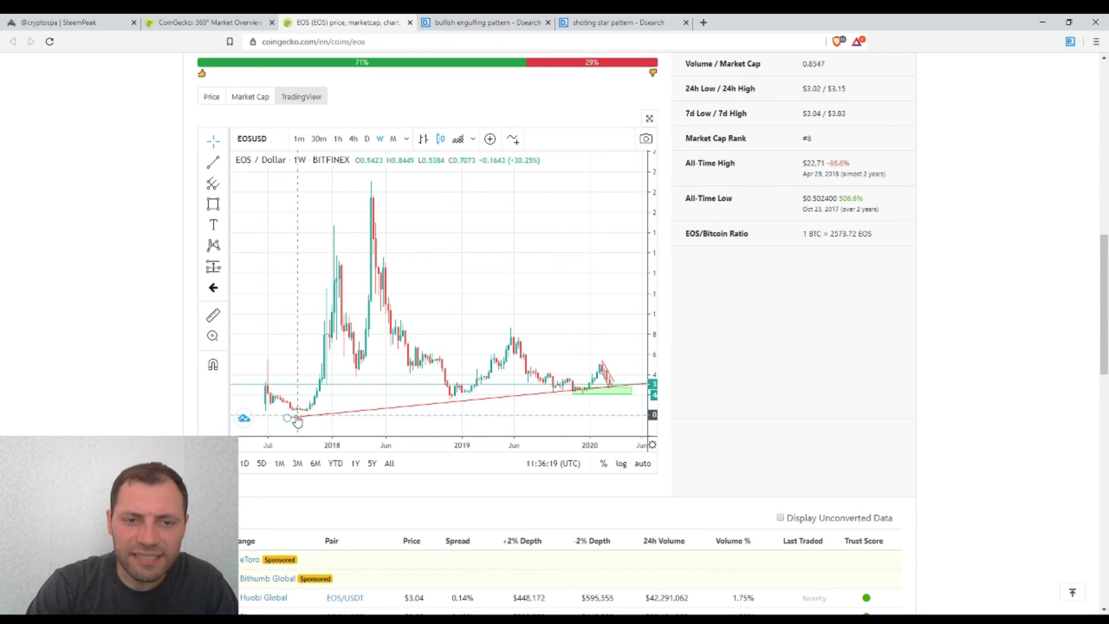
- Show EOS as a line/area chart and nudge the red long-term trend line up-left under the lows
{"action": "left_click", "coordinate": [458, 140]}
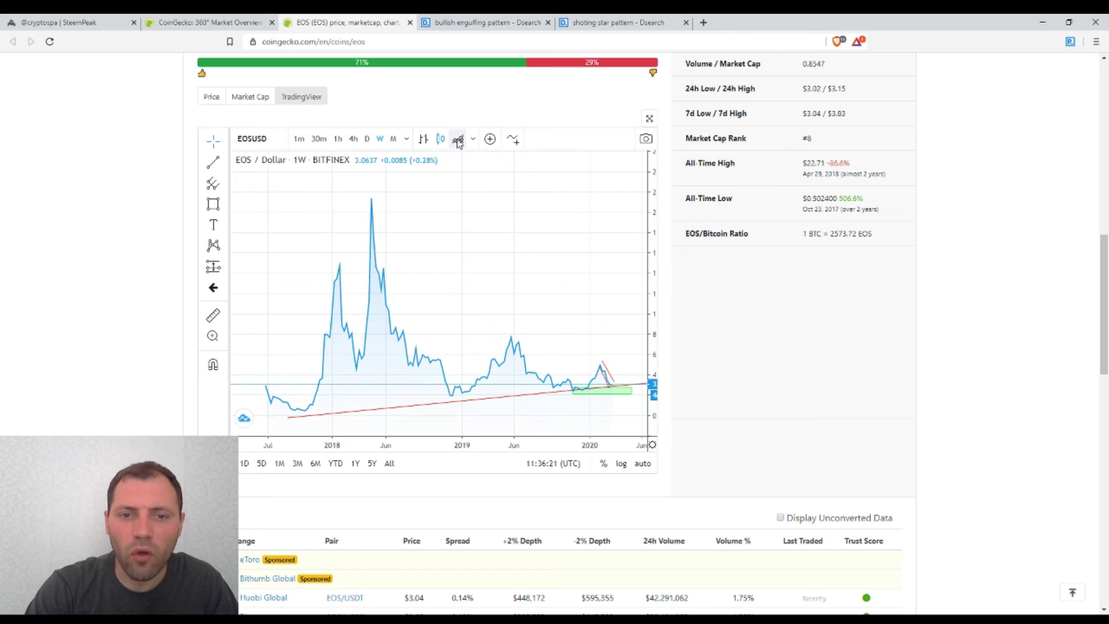
{"action": "left_click_drag", "start_coordinate": [574, 347], "coordinate": [550, 340]}
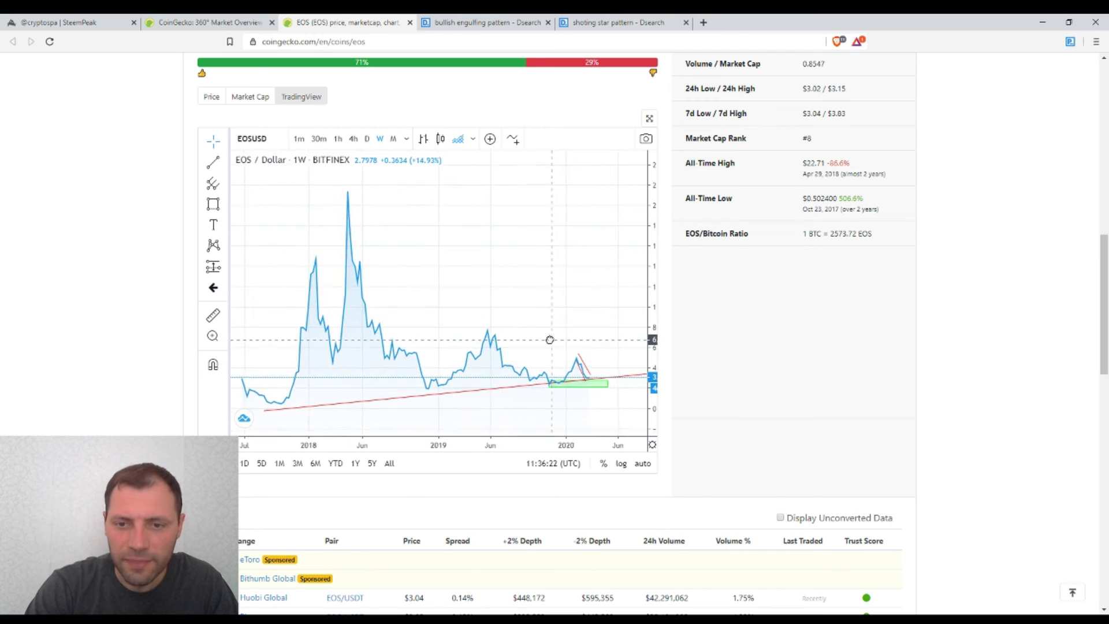
{"action": "left_click", "coordinate": [626, 375]}
{"action": "left_click_drag", "start_coordinate": [624, 375], "coordinate": [589, 379]}
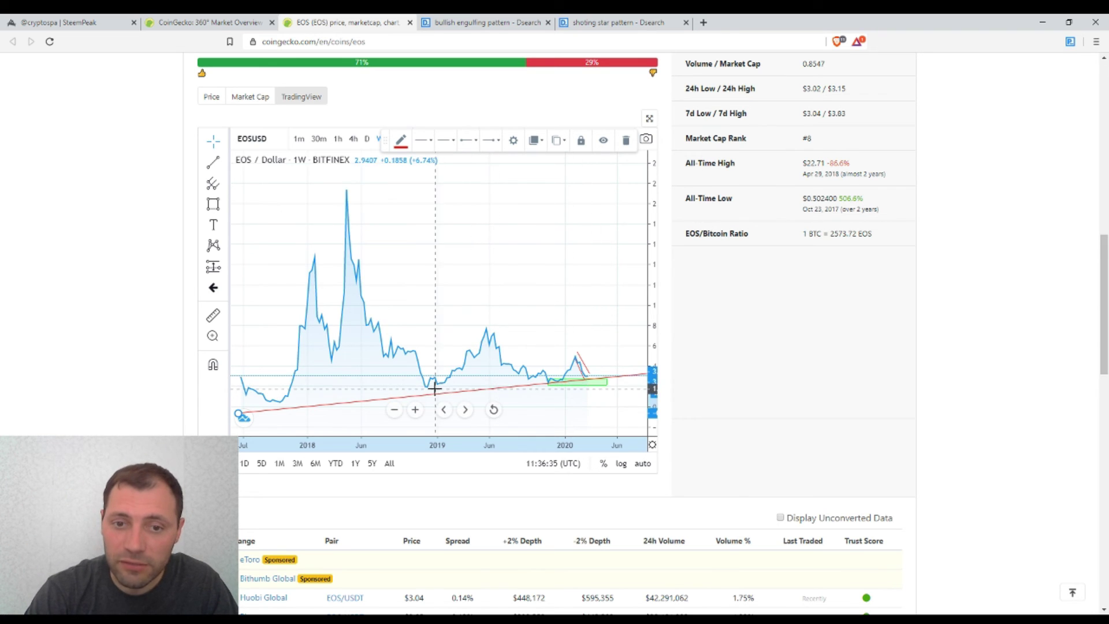
{"action": "scroll", "coordinate": [571, 323], "scroll_direction": "down", "scroll_amount": 1}
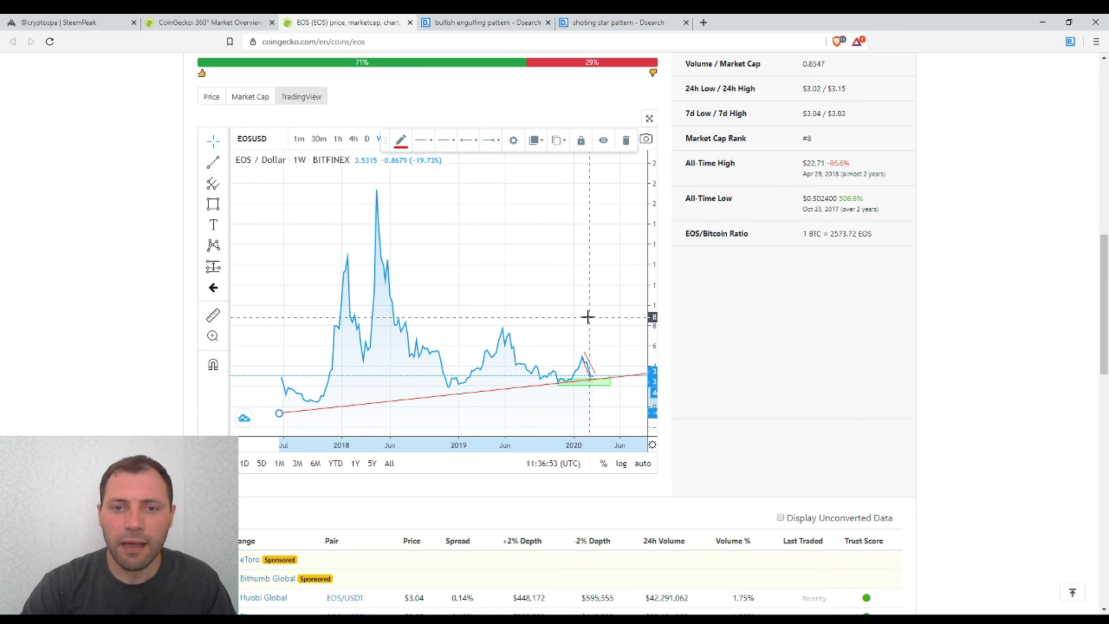
- Make the long-term trend line green with a thicker line width
{"action": "scroll", "coordinate": [584, 352], "scroll_direction": "up", "scroll_amount": 1}
{"action": "left_click", "coordinate": [401, 141]}
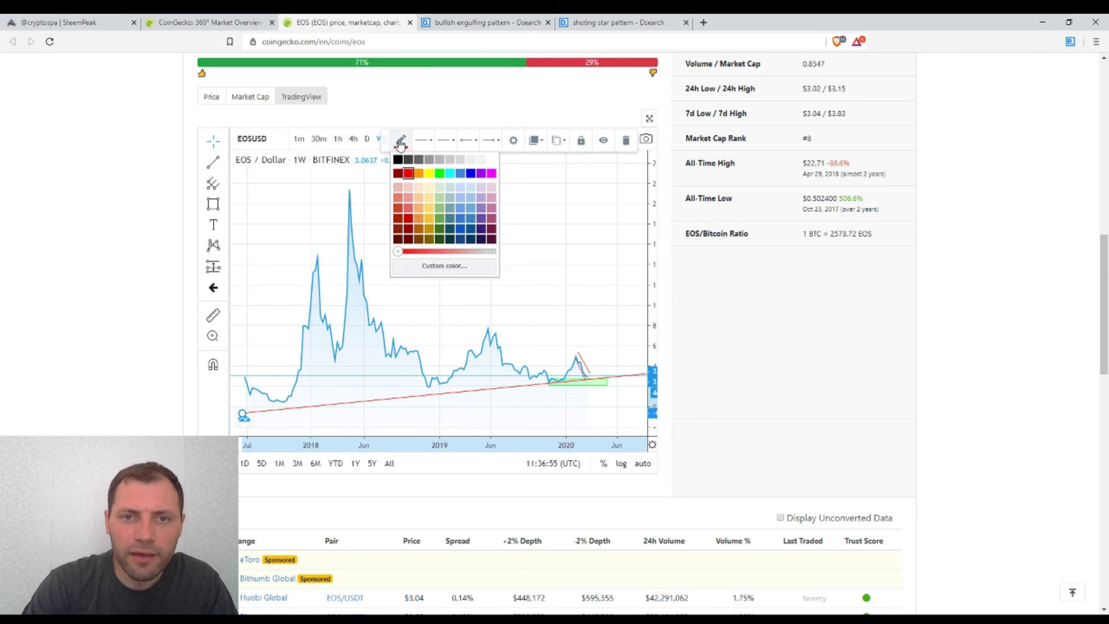
{"action": "left_click", "coordinate": [440, 173]}
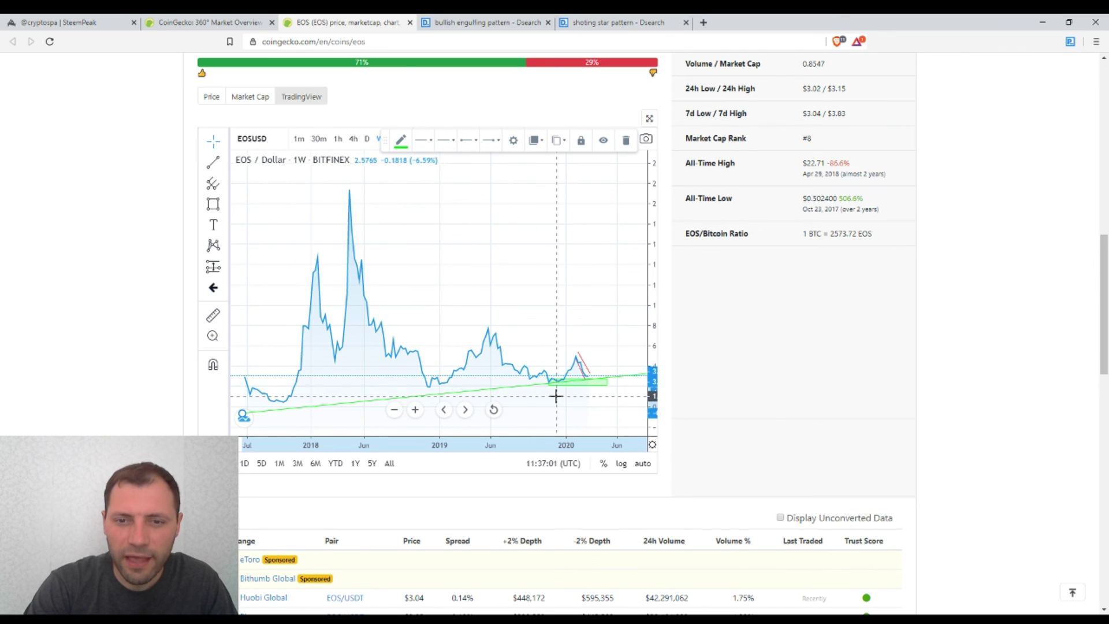
{"action": "scroll", "coordinate": [556, 396], "scroll_direction": "up", "scroll_amount": 5}
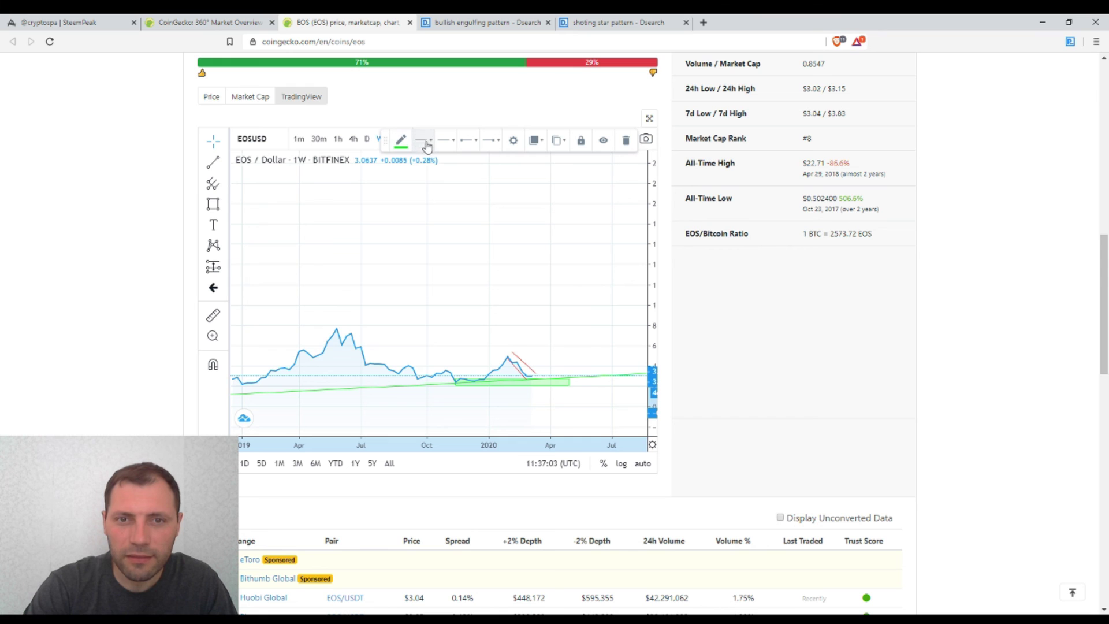
{"action": "left_click", "coordinate": [445, 141]}
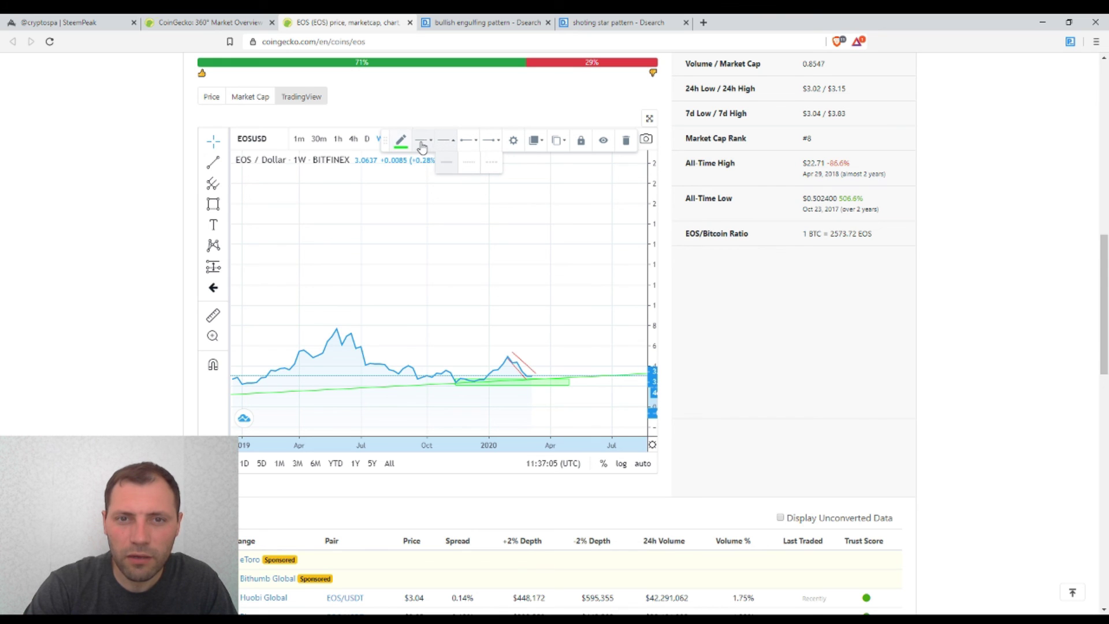
{"action": "left_click", "coordinate": [469, 162]}
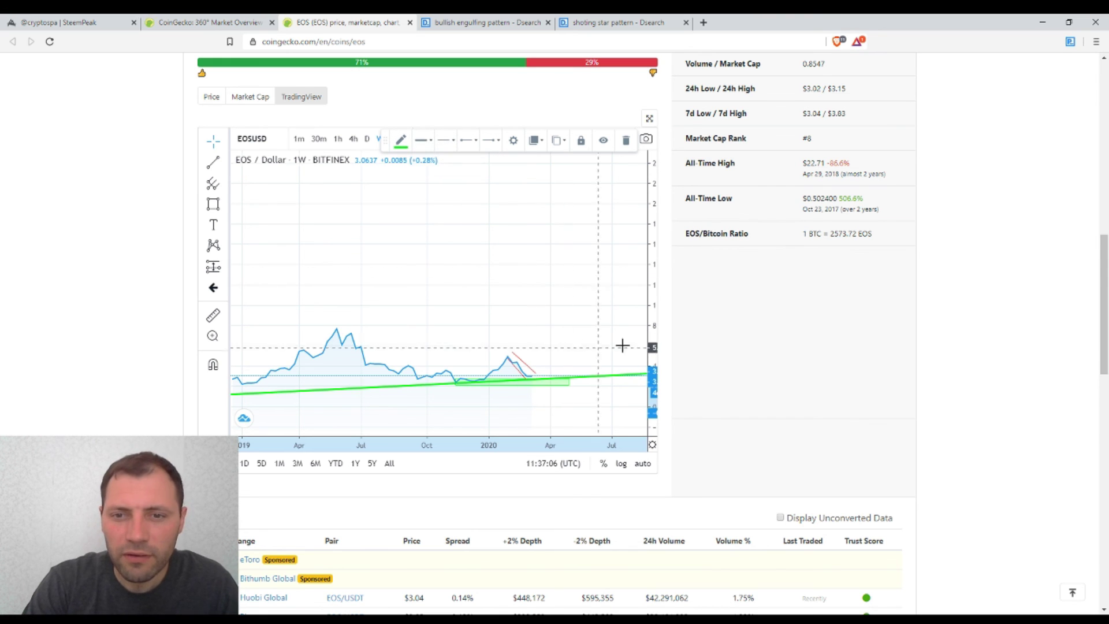
- Fit the price scale to the data and re-angle the green trend line from its left end
{"action": "double_click", "coordinate": [654, 334]}
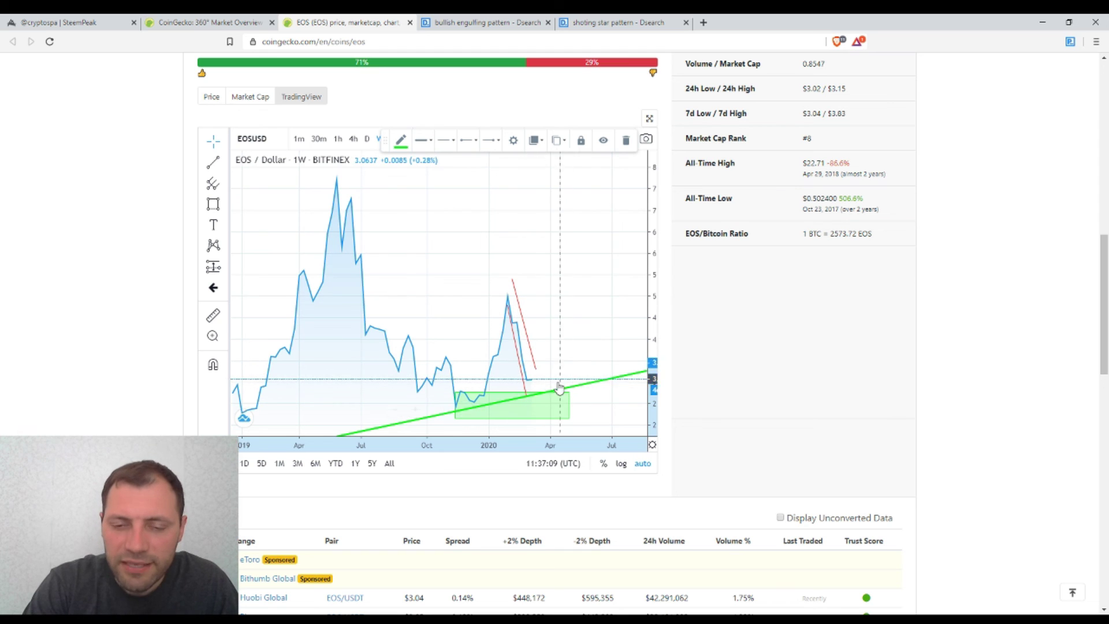
{"action": "scroll", "coordinate": [572, 387], "scroll_direction": "down", "scroll_amount": 5}
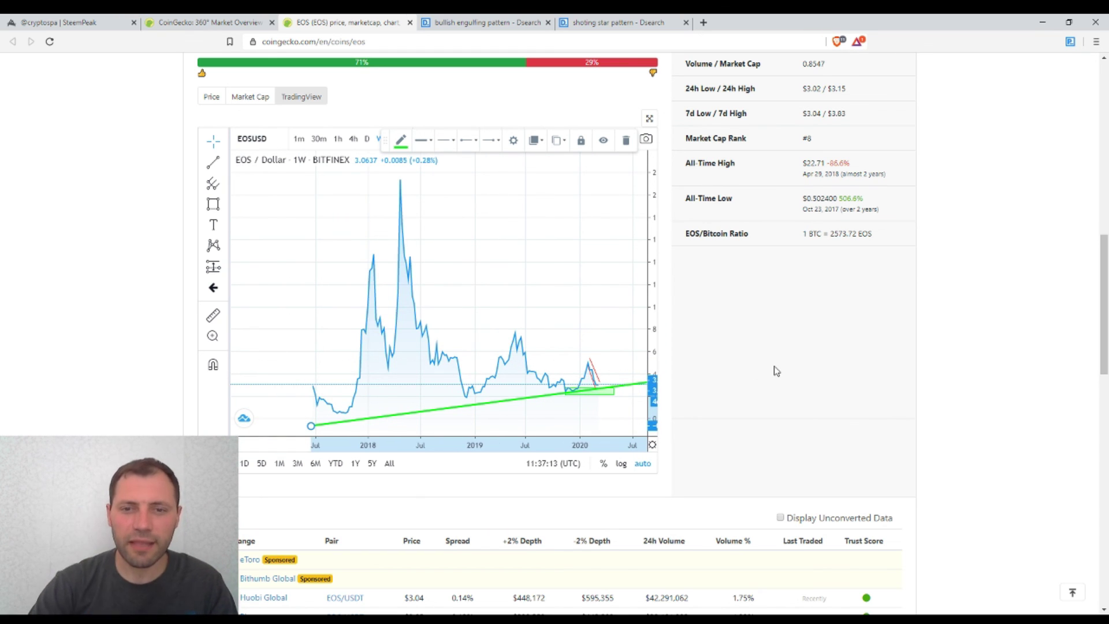
{"action": "left_click_drag", "start_coordinate": [311, 427], "coordinate": [313, 419]}
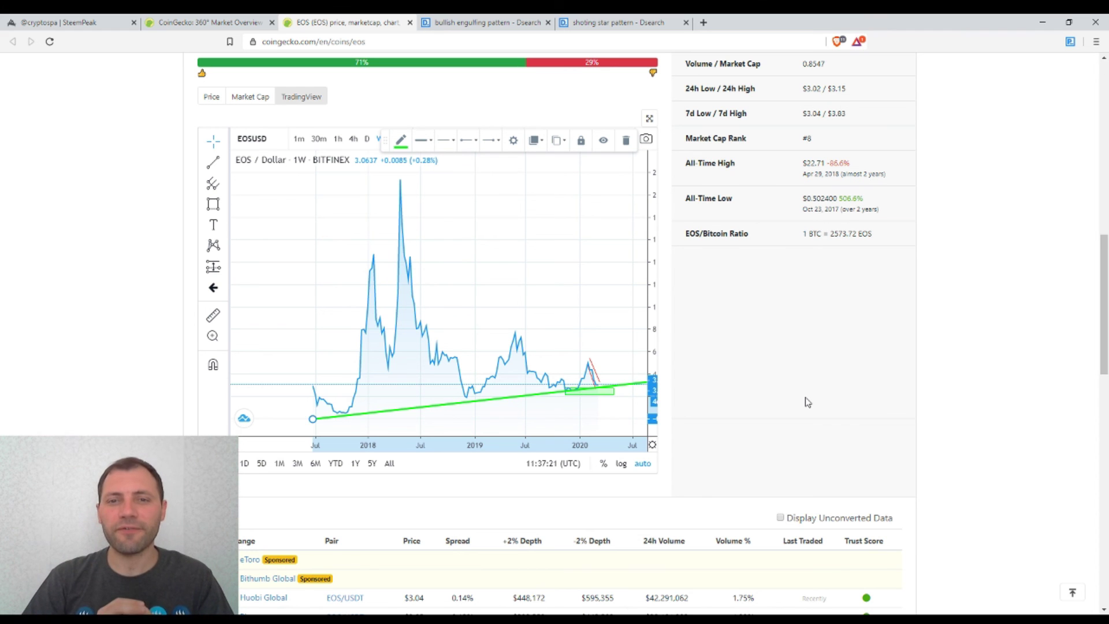
- Scroll to the top and switch to the SteemPeak blog posts tab
{"action": "scroll", "coordinate": [739, 395], "scroll_direction": "up", "scroll_amount": 10}
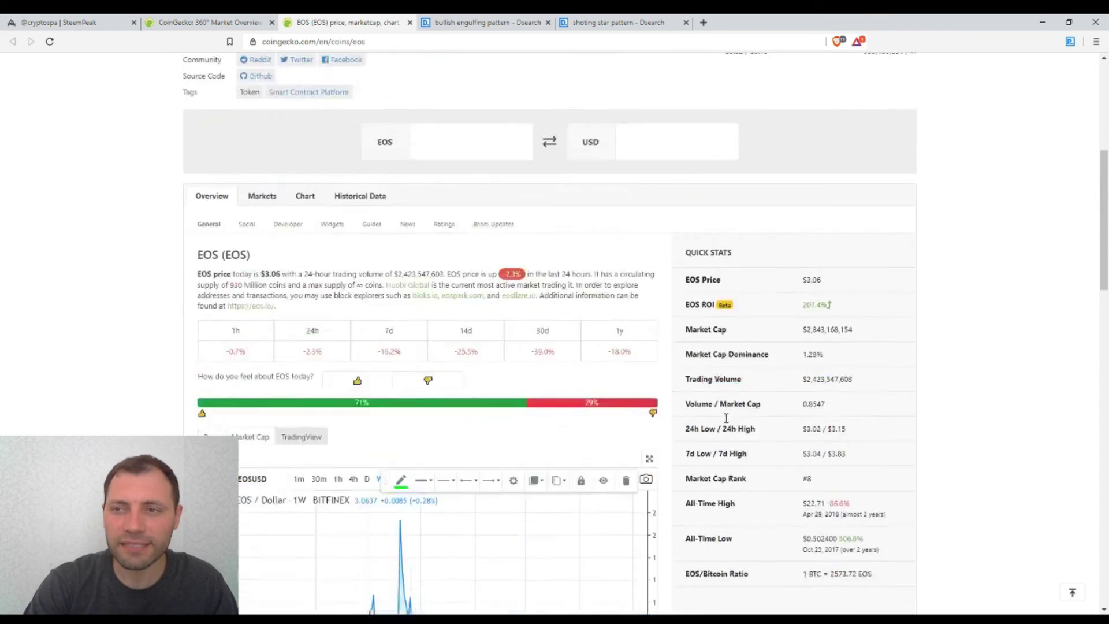
{"action": "left_click", "coordinate": [93, 22]}
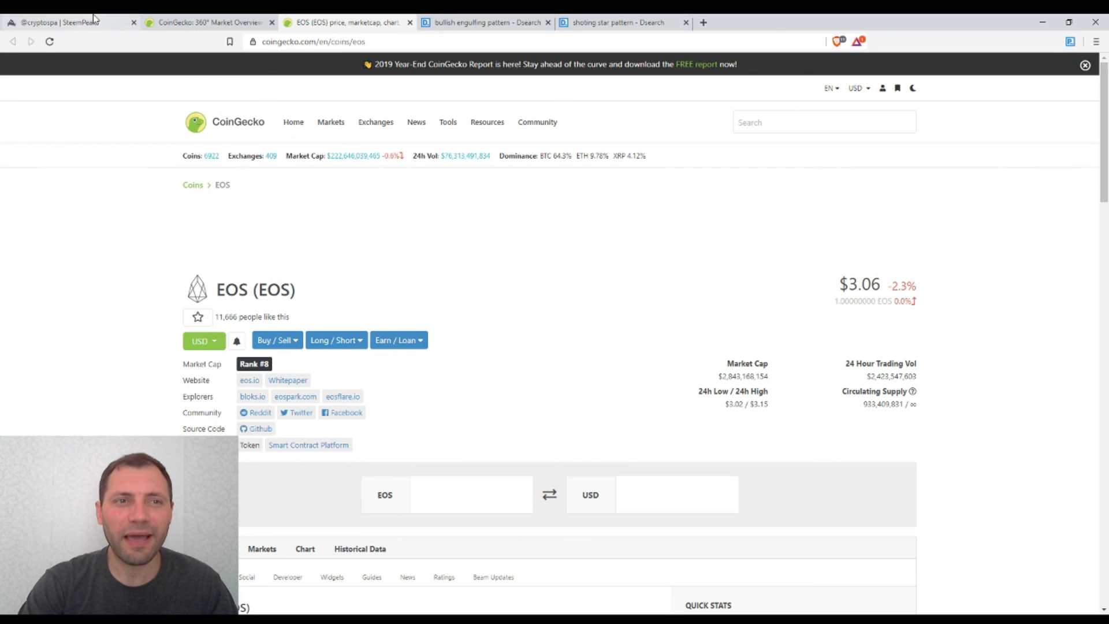